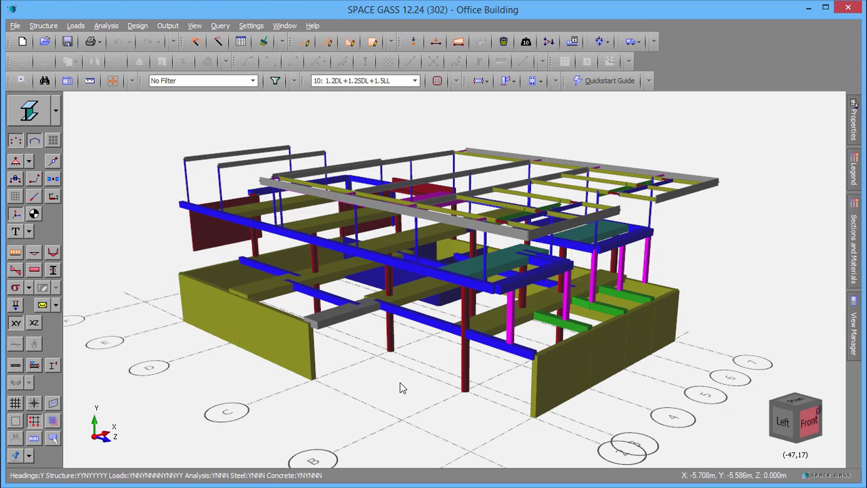
- Query the lower front beam's properties and review its 300x400D cross-section shape without changes
{"action": "double_click", "coordinate": [428, 325]}
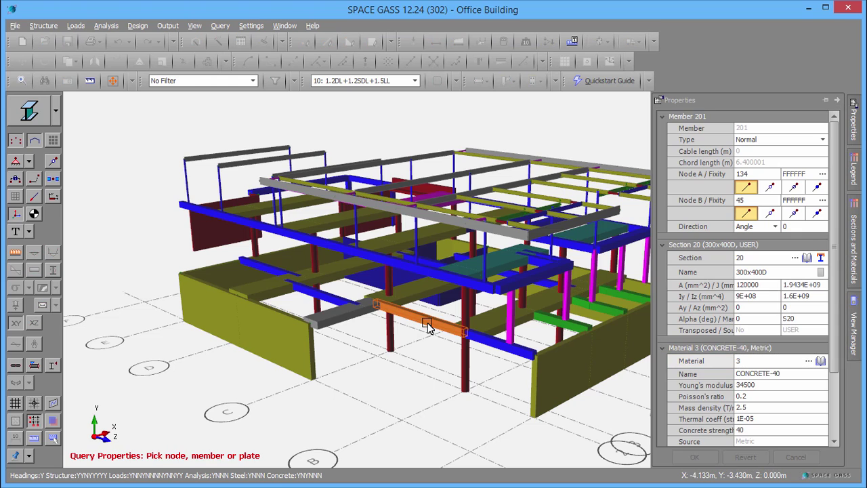
{"action": "left_click", "coordinate": [820, 259]}
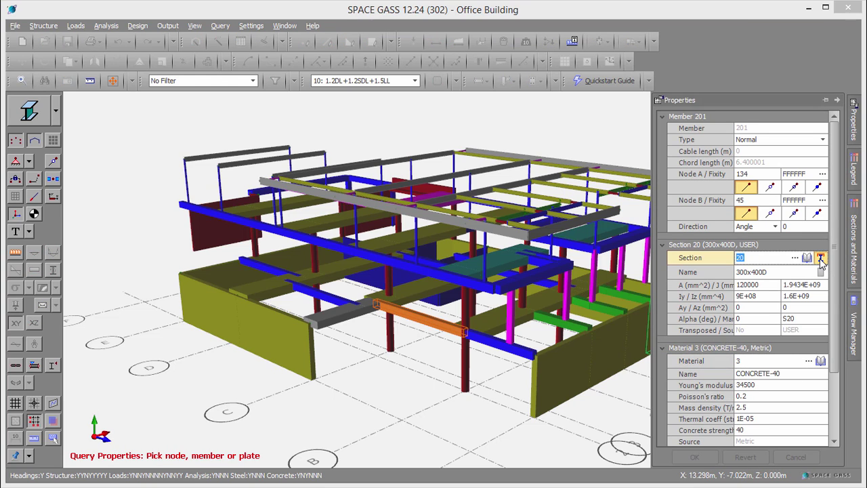
{"action": "left_click", "coordinate": [820, 259]}
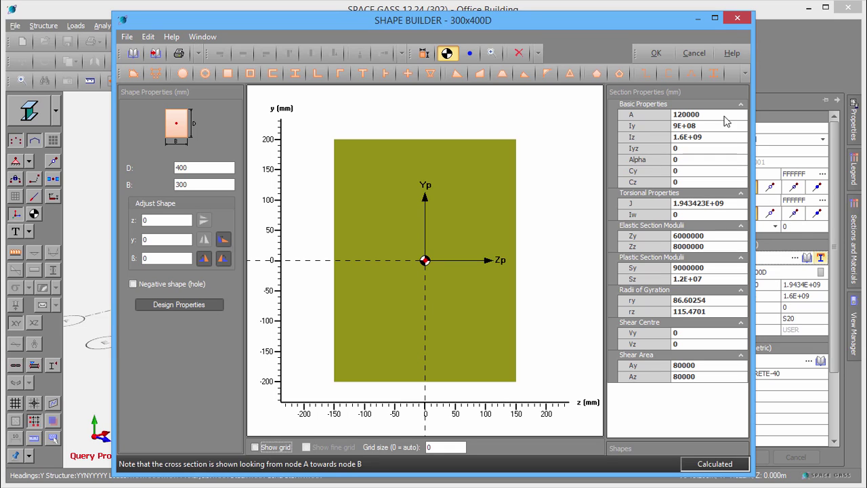
{"action": "left_click", "coordinate": [693, 53]}
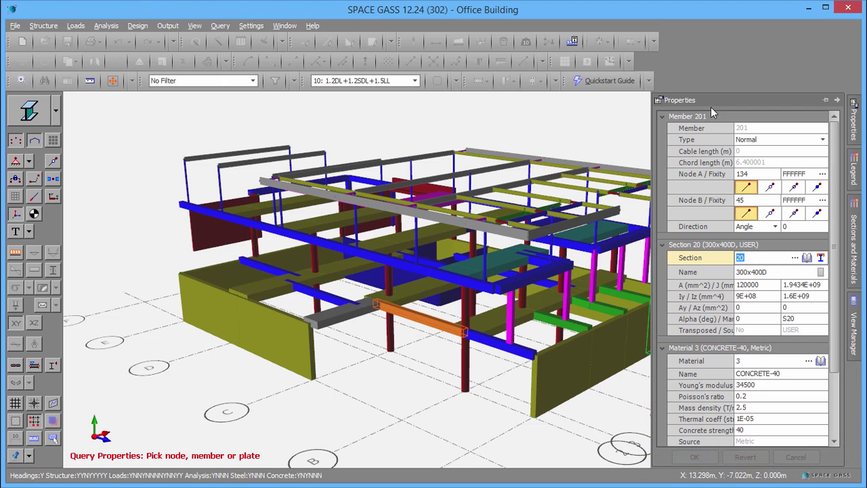
- View the CONCRETE-40 library entry, then close it and exit the member properties query
{"action": "left_click", "coordinate": [821, 361]}
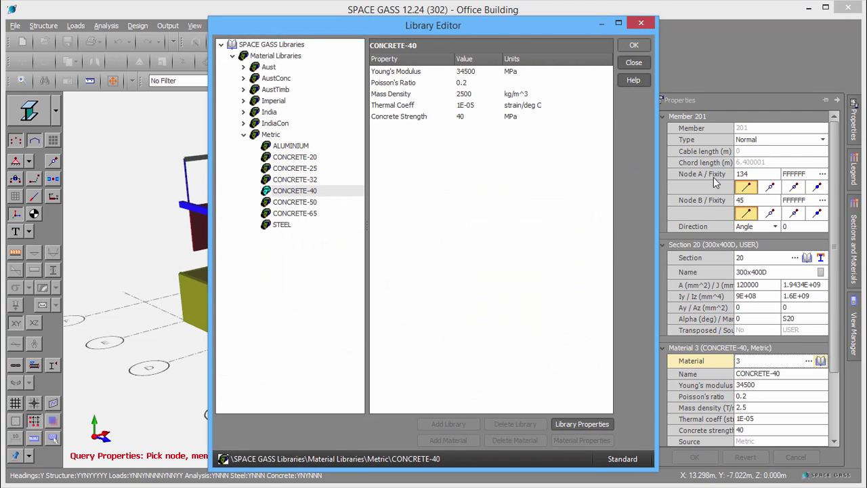
{"action": "left_click", "coordinate": [644, 65]}
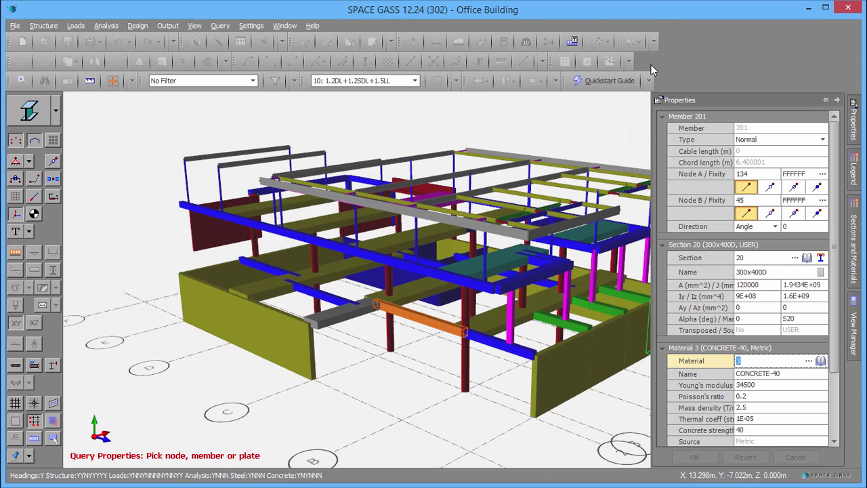
{"action": "key", "text": "Escape"}
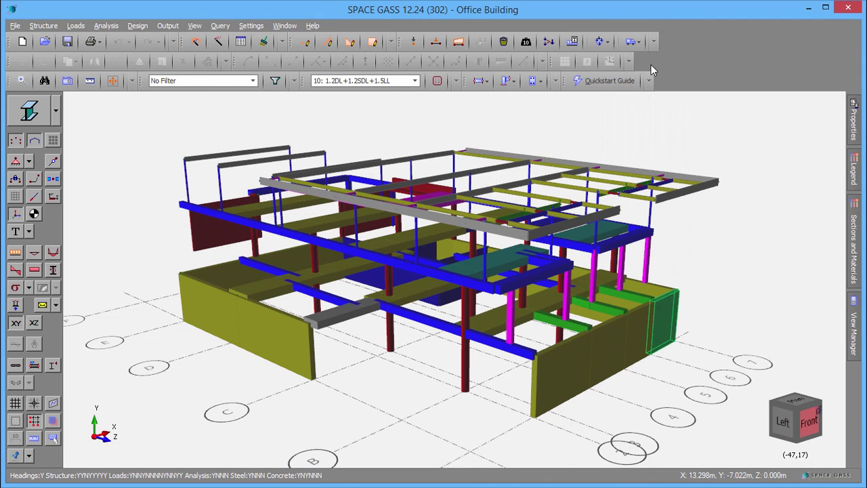
- Highlight the STEEL and CONCRETE-40 members, clear the selection and collapse the materials list
{"action": "mouse_move", "coordinate": [854, 250]}
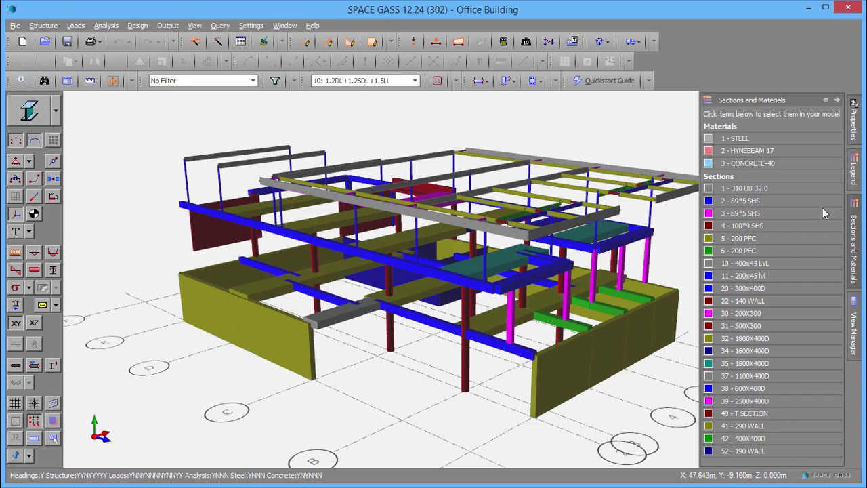
{"action": "left_click", "coordinate": [750, 139]}
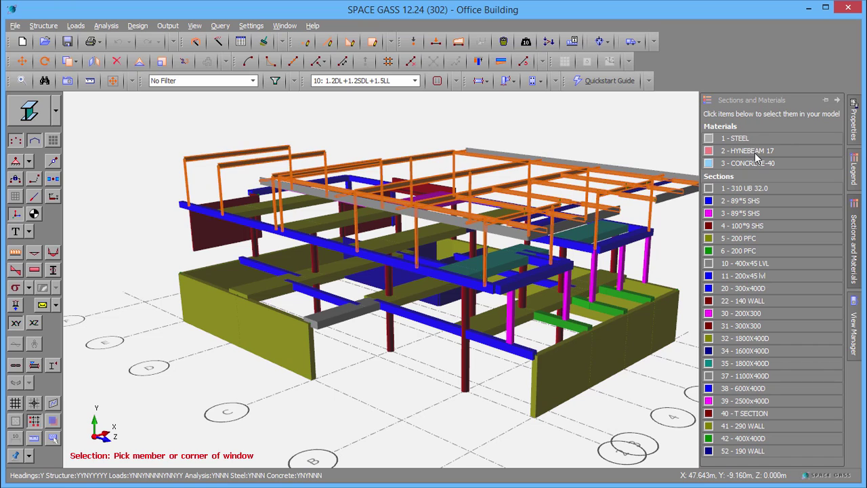
{"action": "left_click", "coordinate": [757, 164]}
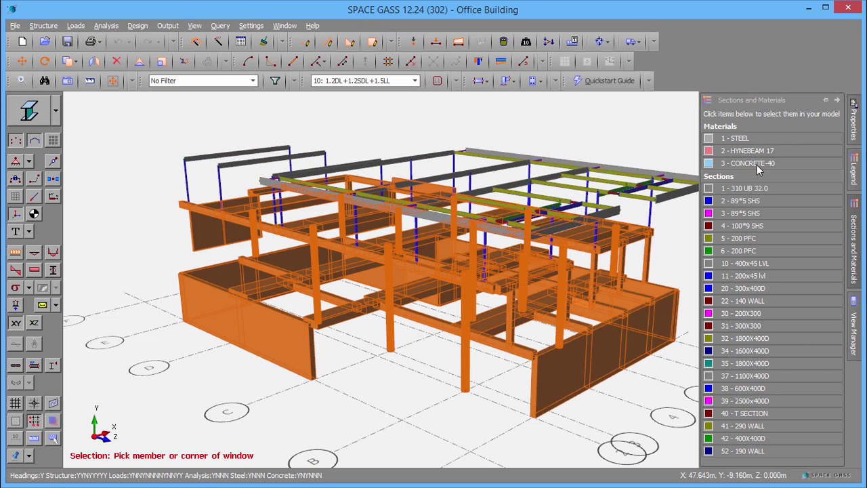
{"action": "left_click", "coordinate": [757, 169]}
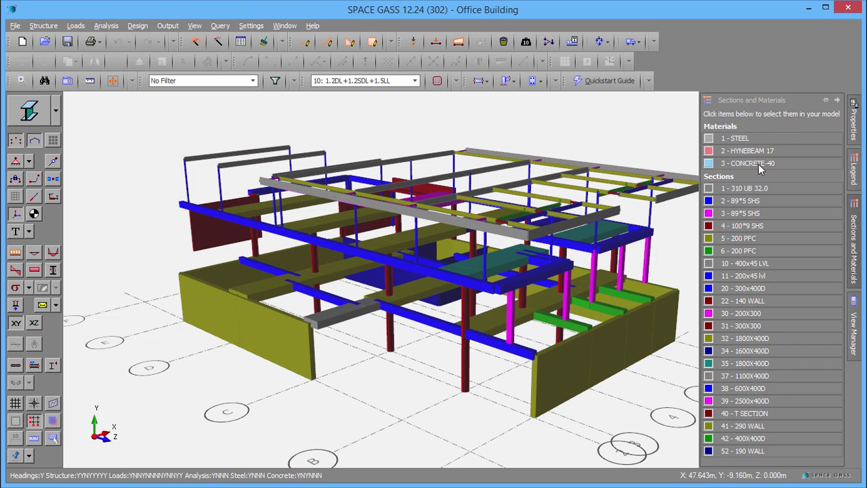
{"action": "left_click", "coordinate": [838, 101]}
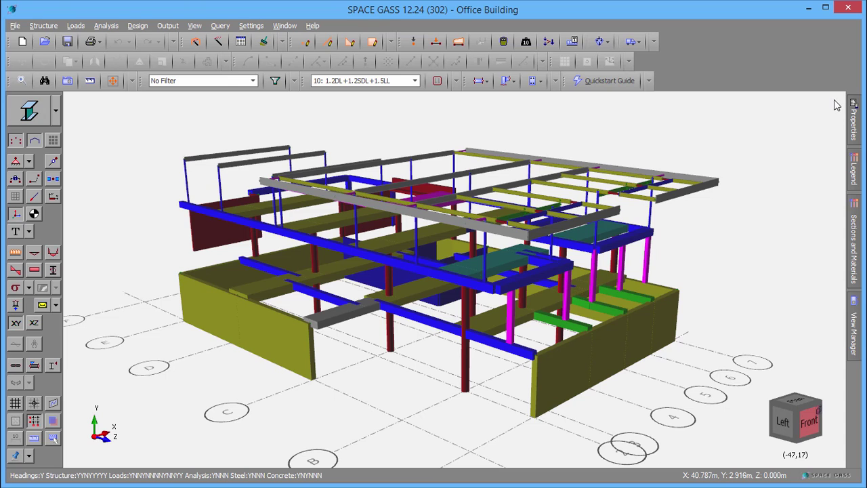
- Show the deflected shape and make 12: DL+SDL+LL the active load case
{"action": "left_click", "coordinate": [34, 252]}
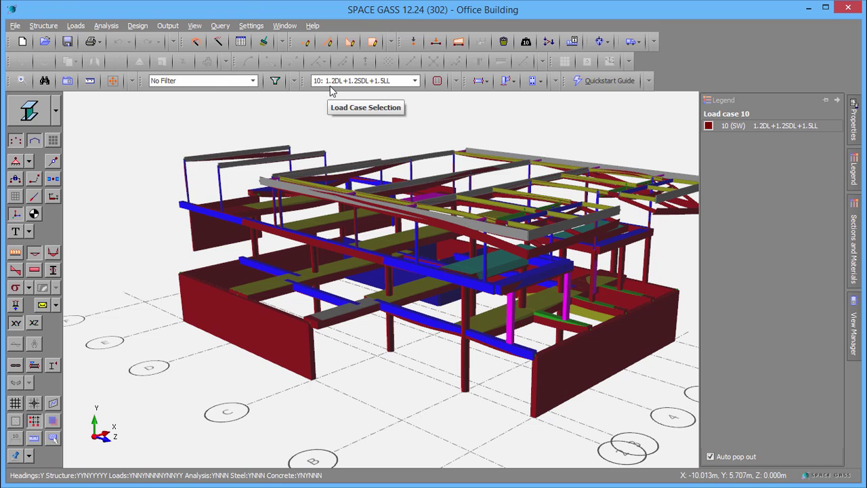
{"action": "left_click", "coordinate": [334, 82]}
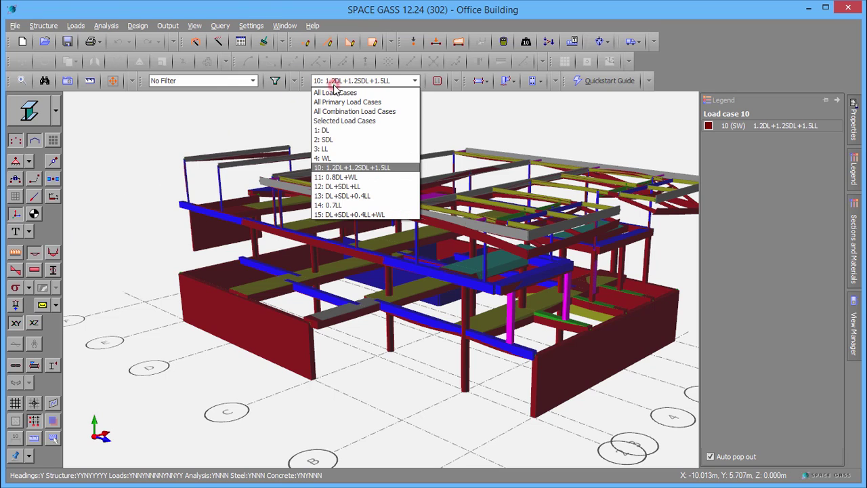
{"action": "left_click", "coordinate": [342, 187]}
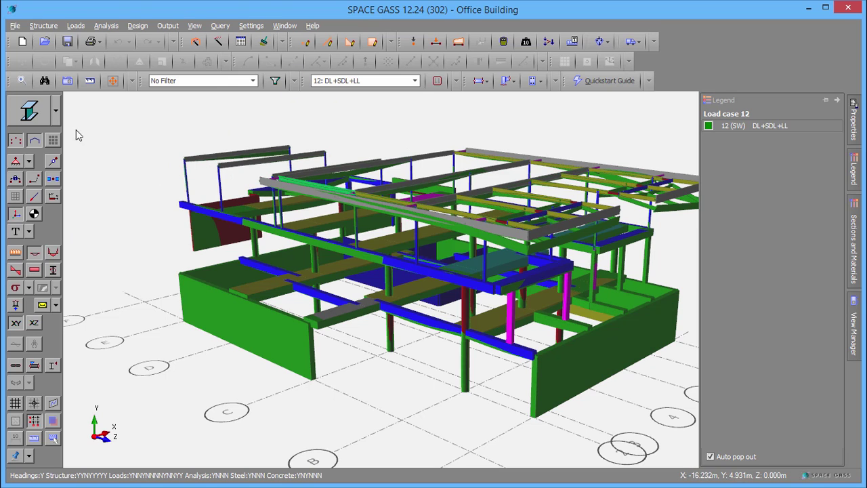
- Review bending moment and shear force diagrams in wireframe, then return to rendered display
{"action": "left_click", "coordinate": [32, 116]}
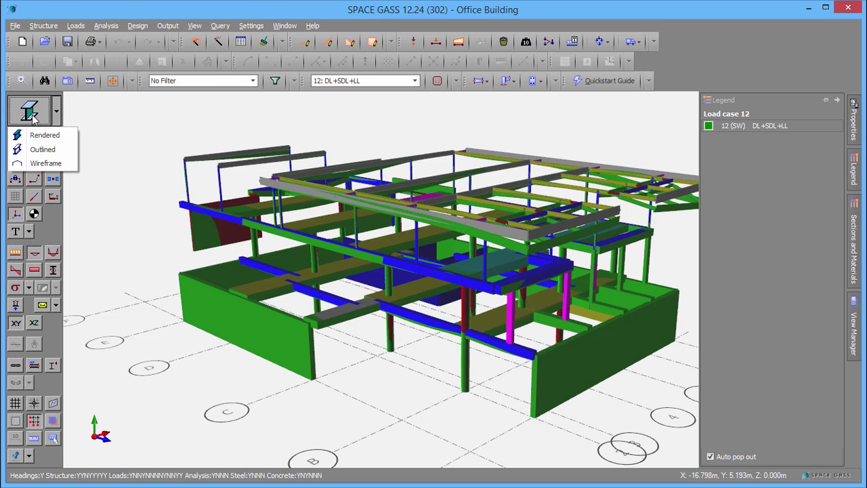
{"action": "left_click", "coordinate": [47, 164]}
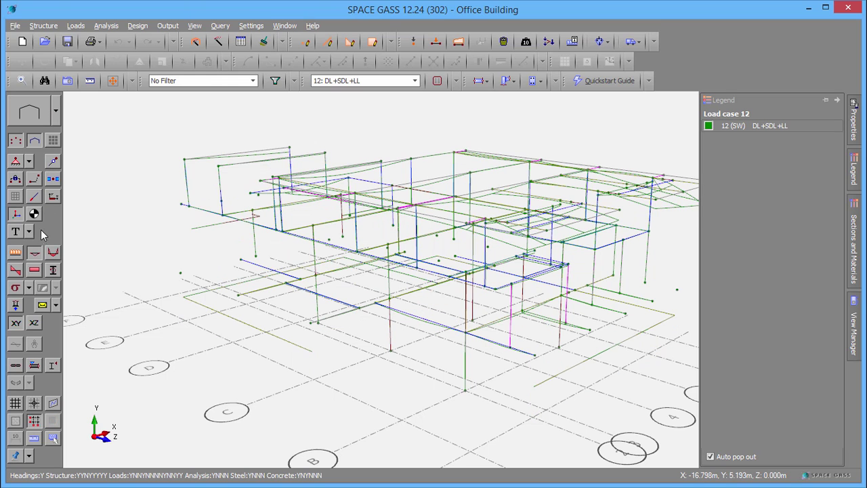
{"action": "left_click", "coordinate": [35, 253]}
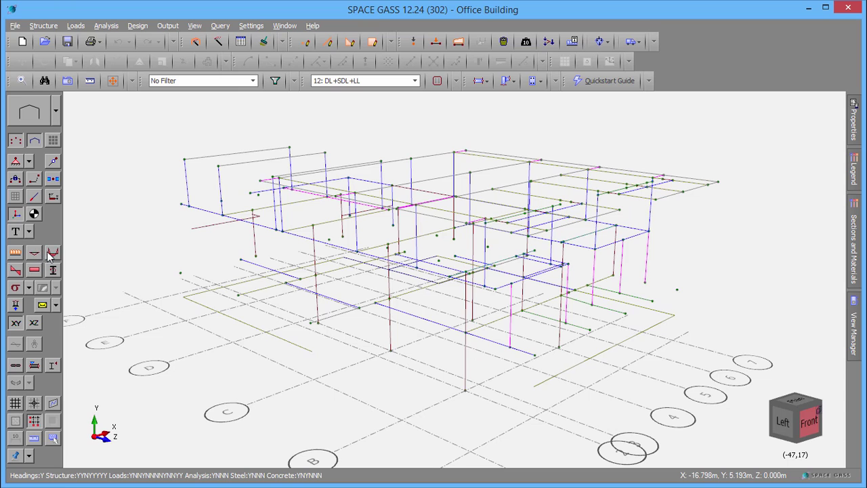
{"action": "left_click", "coordinate": [54, 254]}
{"action": "left_click", "coordinate": [53, 254]}
{"action": "left_click", "coordinate": [15, 271]}
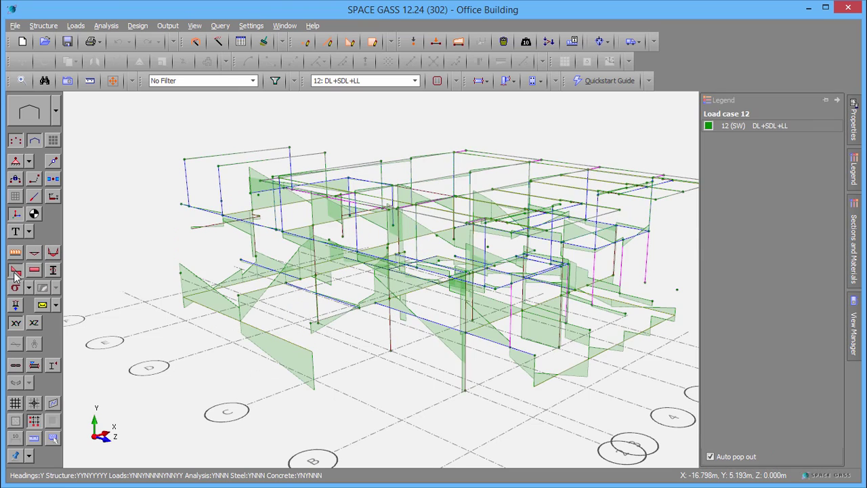
{"action": "left_click", "coordinate": [15, 271]}
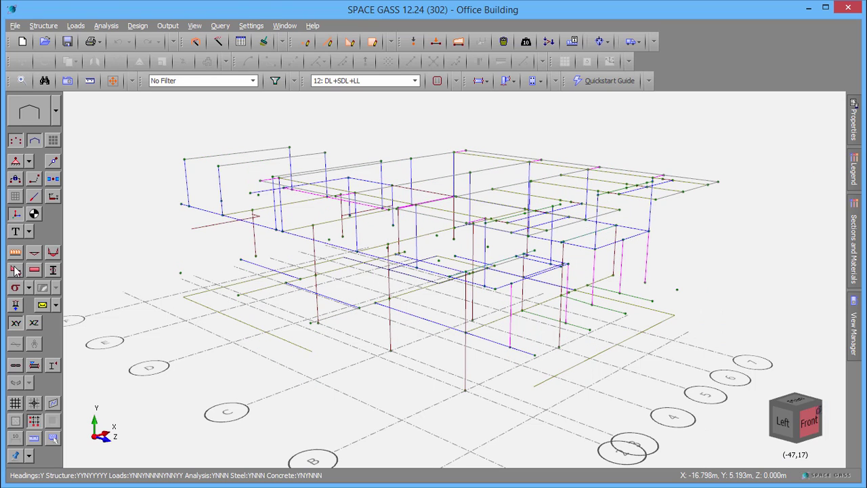
{"action": "left_click", "coordinate": [38, 110]}
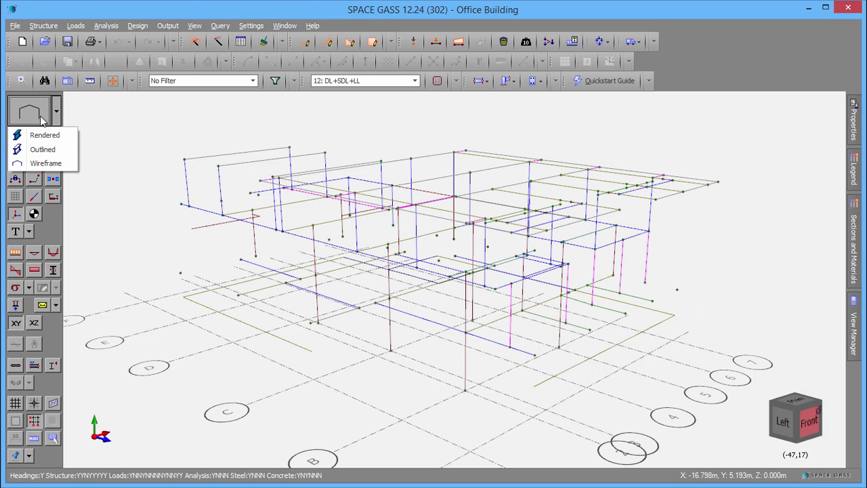
{"action": "left_click", "coordinate": [44, 137]}
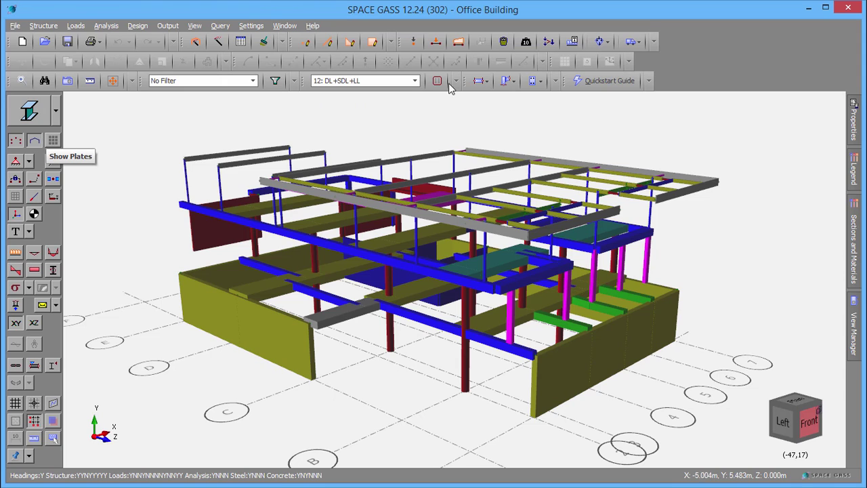
{"action": "left_click", "coordinate": [550, 42]}
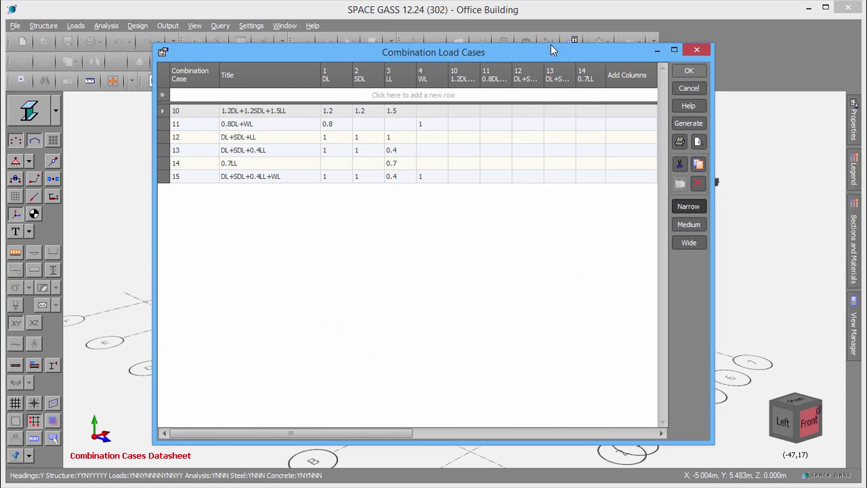
{"action": "left_click", "coordinate": [681, 89]}
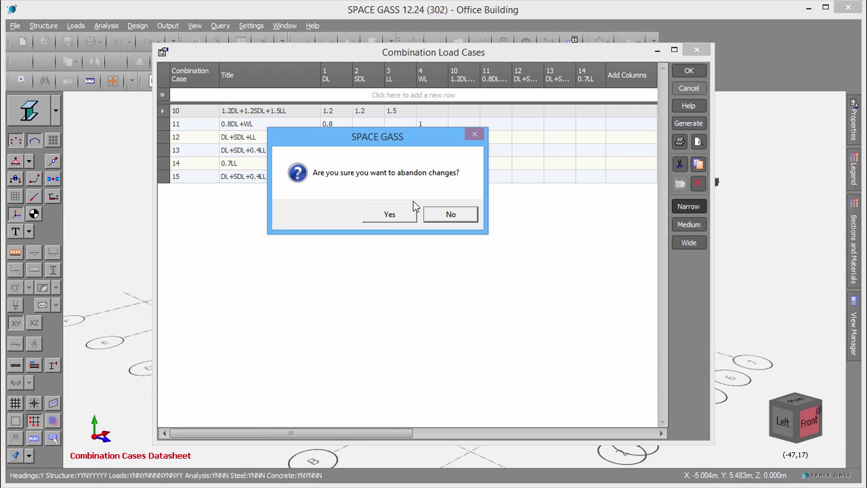
{"action": "left_click", "coordinate": [400, 217]}
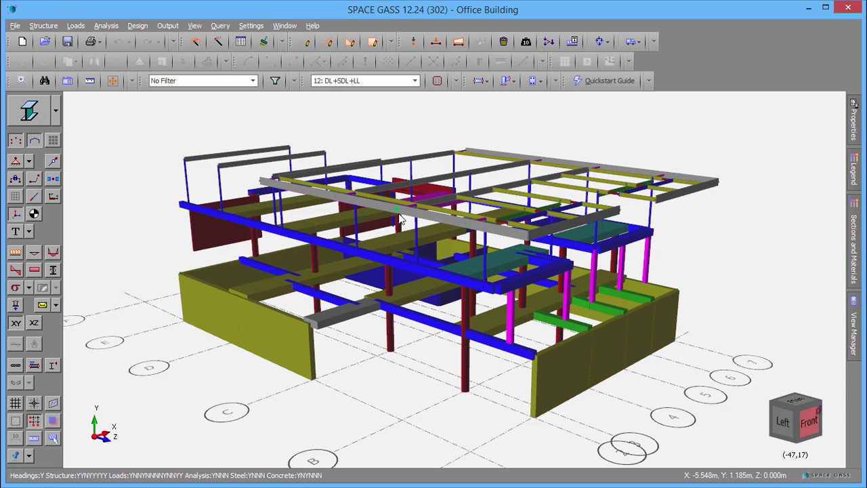
- Select the three lower front beam segments and open Input/Edit Concrete Beam for them
{"action": "left_click", "coordinate": [416, 321]}
{"action": "left_click", "coordinate": [477, 338]}
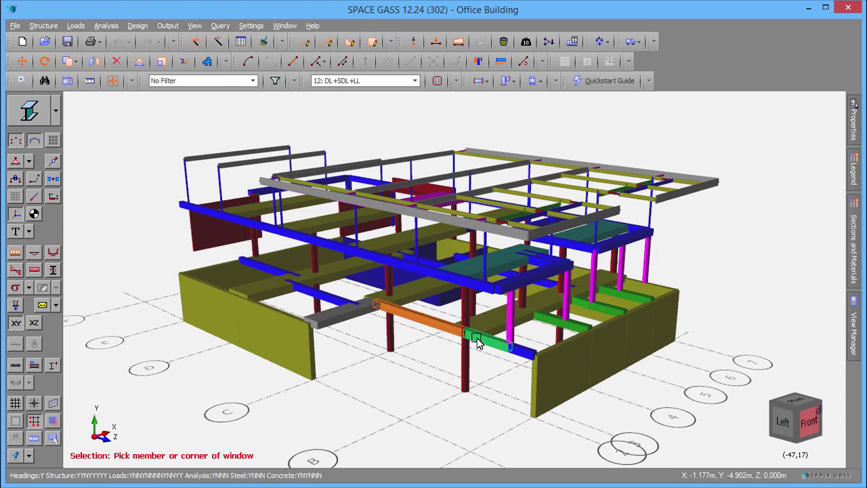
{"action": "left_click", "coordinate": [518, 350]}
{"action": "right_click", "coordinate": [520, 352]}
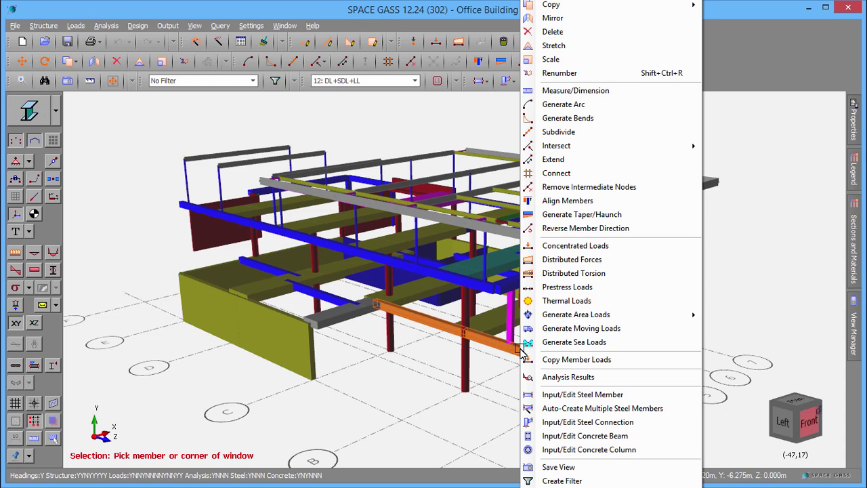
{"action": "left_click", "coordinate": [561, 437]}
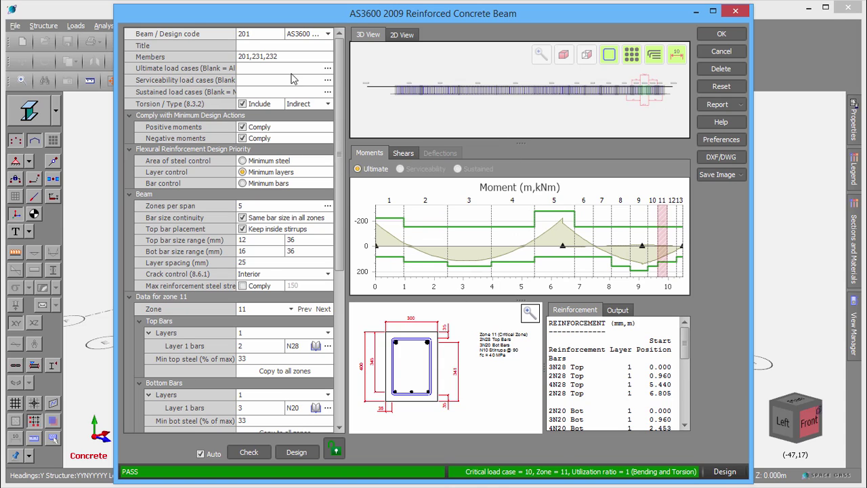
- Enter 'Beam 2C' as the concrete beam design's title
{"action": "left_click", "coordinate": [275, 46]}
{"action": "type", "text": "Bea"}
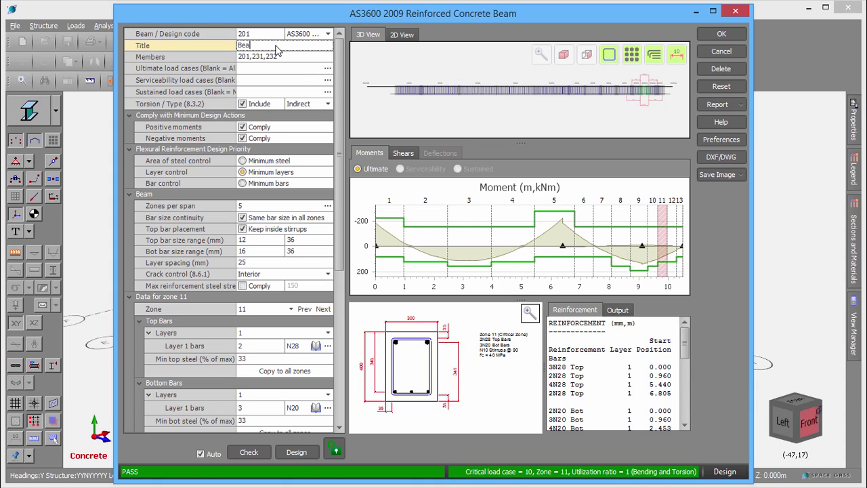
{"action": "type", "text": "m 2C"}
- Set the ultimate load cases to combinations 10 to 15
{"action": "left_click", "coordinate": [327, 69]}
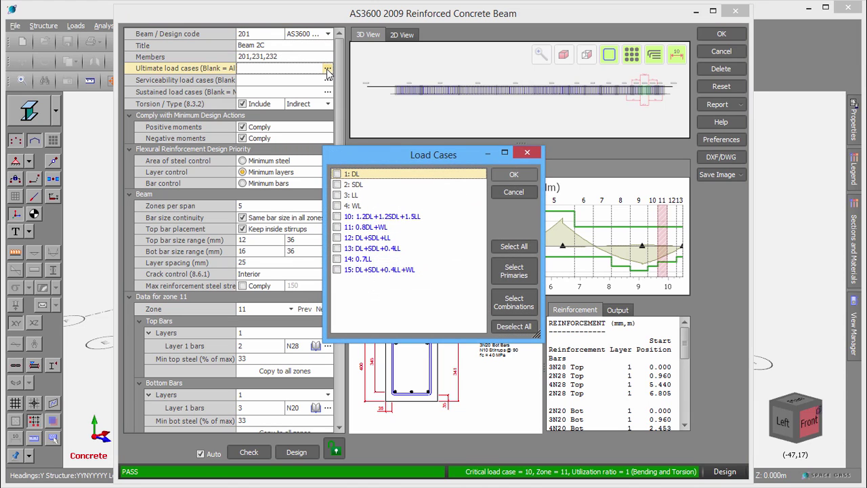
{"action": "left_click", "coordinate": [510, 303]}
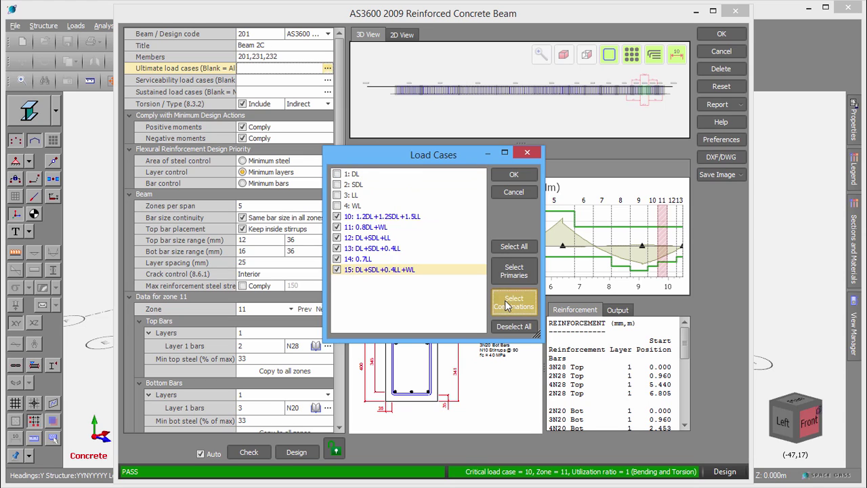
{"action": "left_click", "coordinate": [519, 175]}
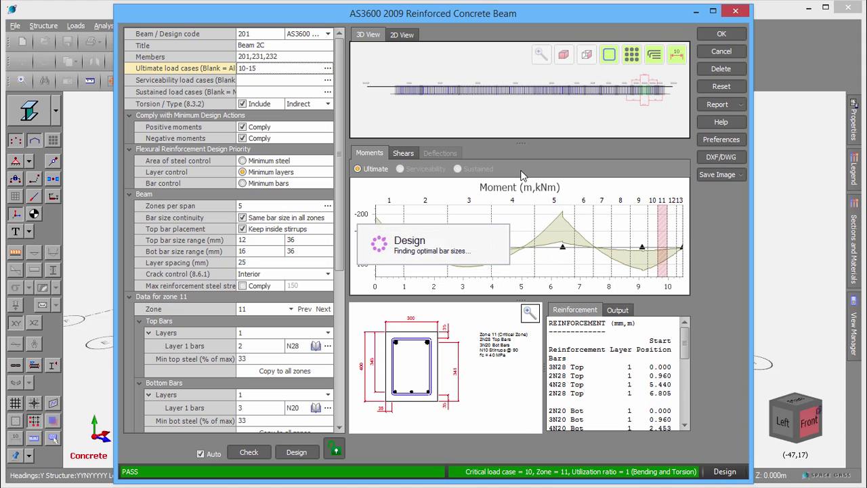
- Set the serviceability load cases to 3: LL and 4: WL
{"action": "left_click", "coordinate": [327, 79]}
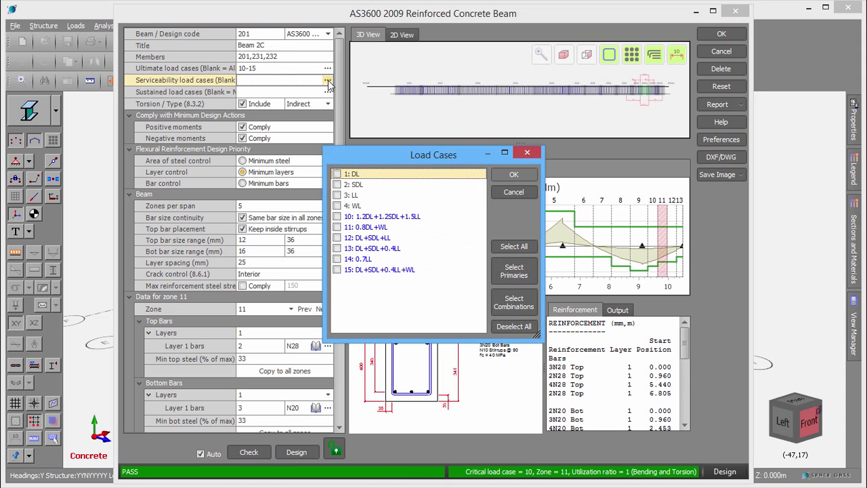
{"action": "left_click", "coordinate": [337, 195]}
{"action": "left_click", "coordinate": [338, 206]}
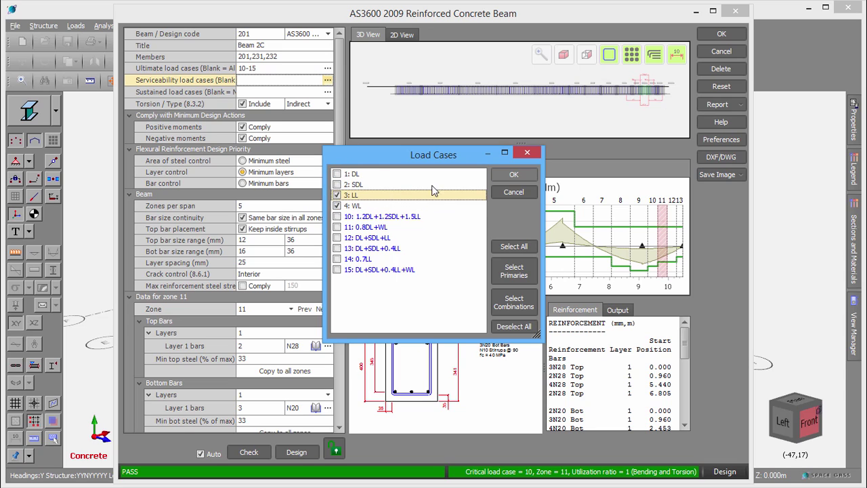
{"action": "left_click", "coordinate": [506, 178]}
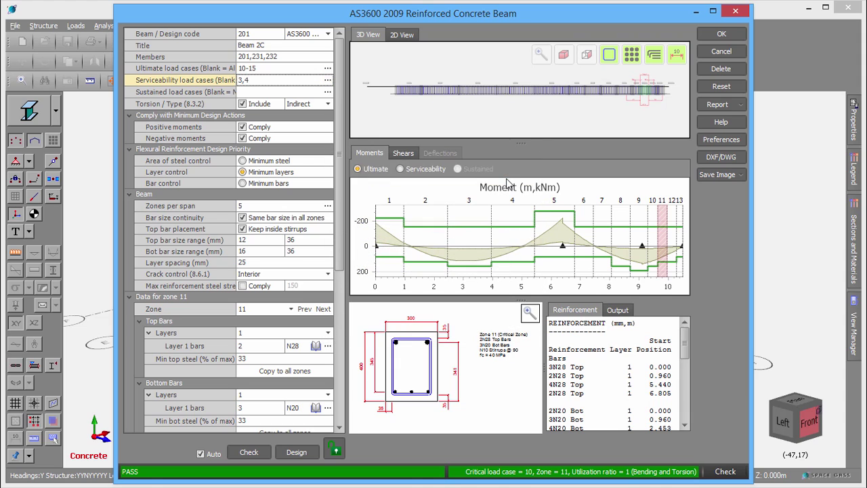
- Set the sustained load cases to 1: DL and 2: SDL
{"action": "left_click", "coordinate": [328, 91]}
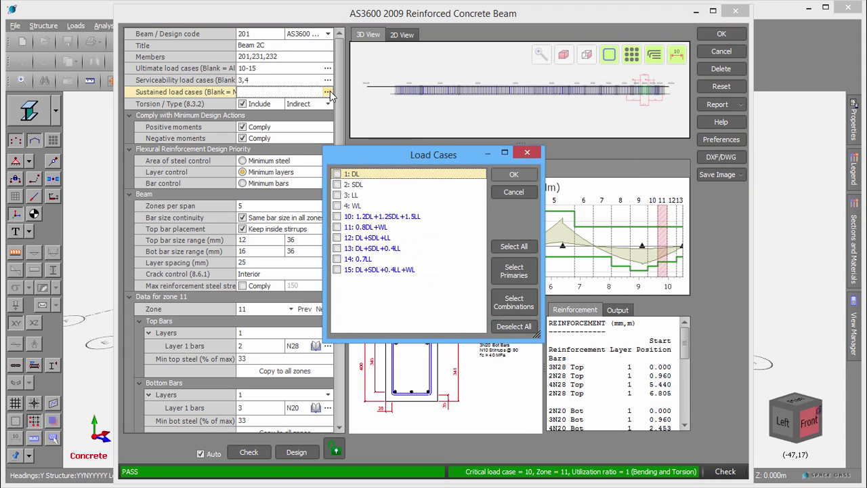
{"action": "left_click", "coordinate": [337, 174]}
{"action": "left_click", "coordinate": [337, 185]}
{"action": "left_click", "coordinate": [513, 176]}
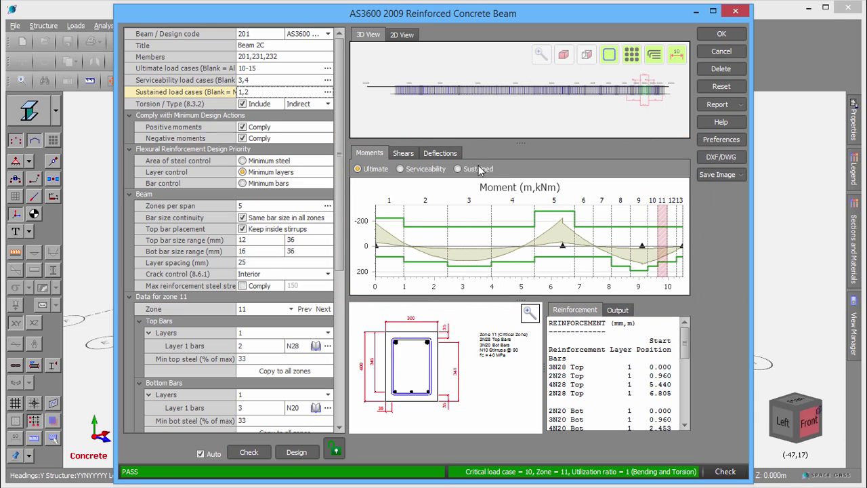
{"action": "left_click", "coordinate": [402, 153]}
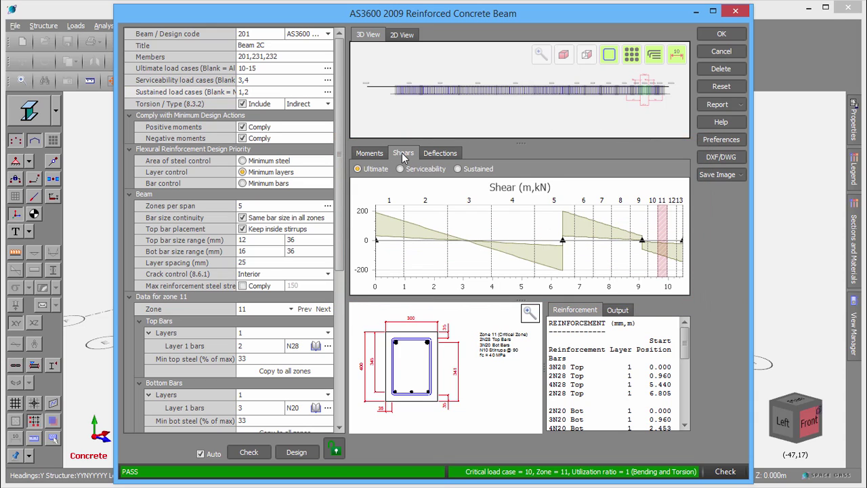
{"action": "left_click", "coordinate": [369, 158]}
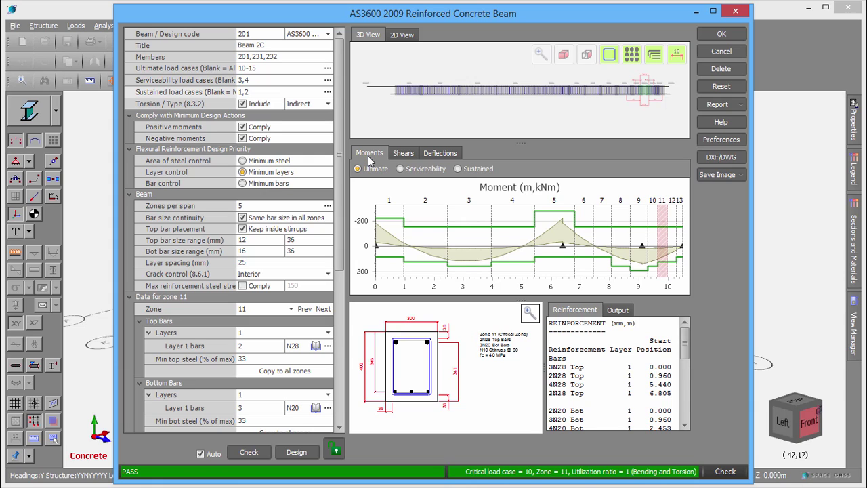
{"action": "left_click", "coordinate": [400, 169]}
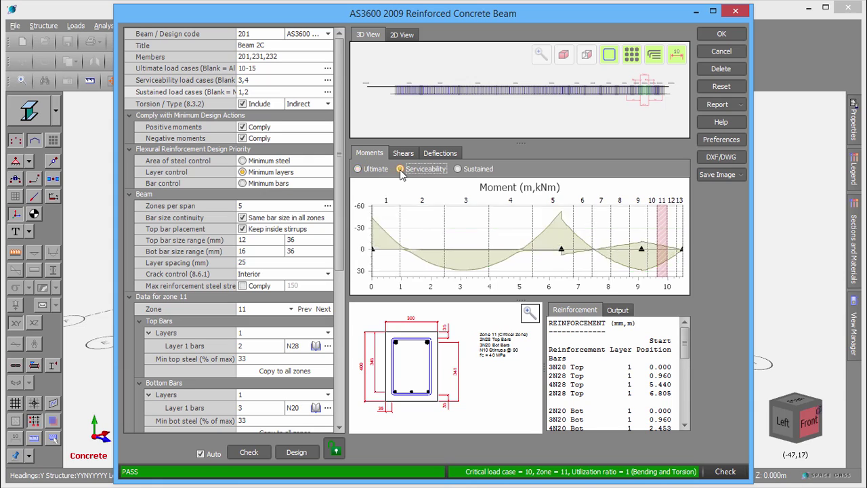
{"action": "left_click", "coordinate": [458, 169]}
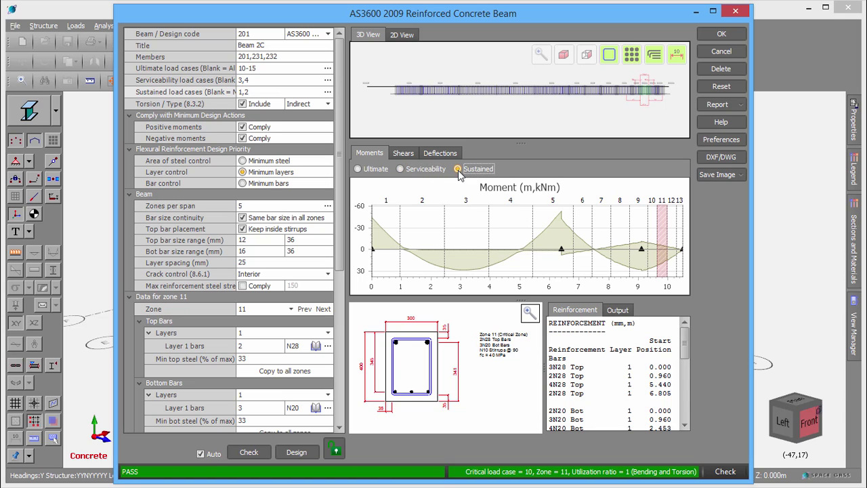
{"action": "left_click", "coordinate": [358, 169]}
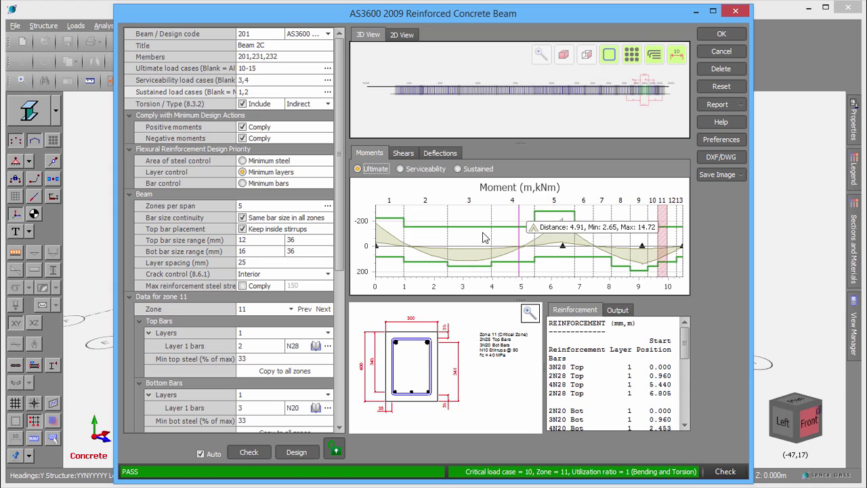
{"action": "left_click", "coordinate": [242, 161]}
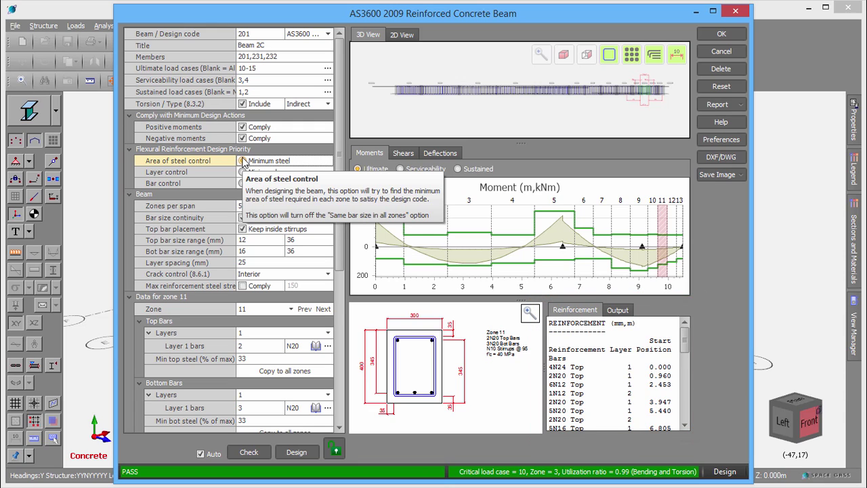
{"action": "left_click", "coordinate": [248, 172]}
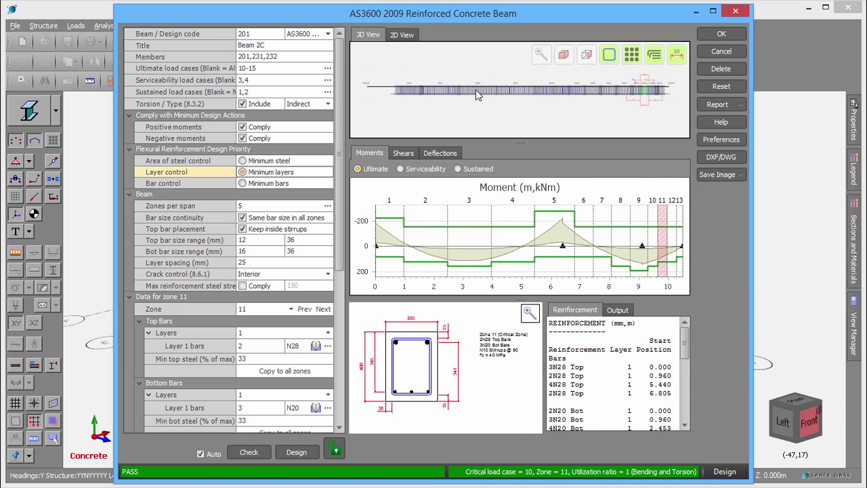
- Select beam zone 3 and scroll to its 2N28 top, 4N20 bottom and N10@110 stirrup details
{"action": "left_click", "coordinate": [476, 91]}
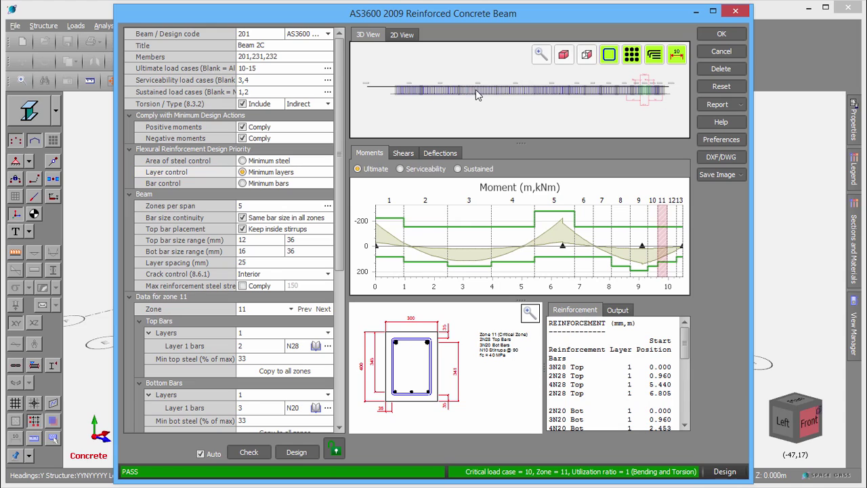
{"action": "left_click", "coordinate": [554, 85]}
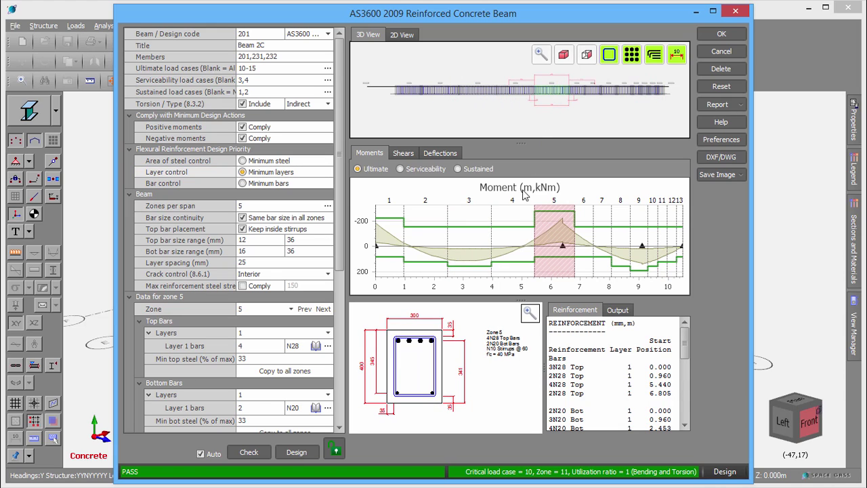
{"action": "left_click", "coordinate": [512, 216]}
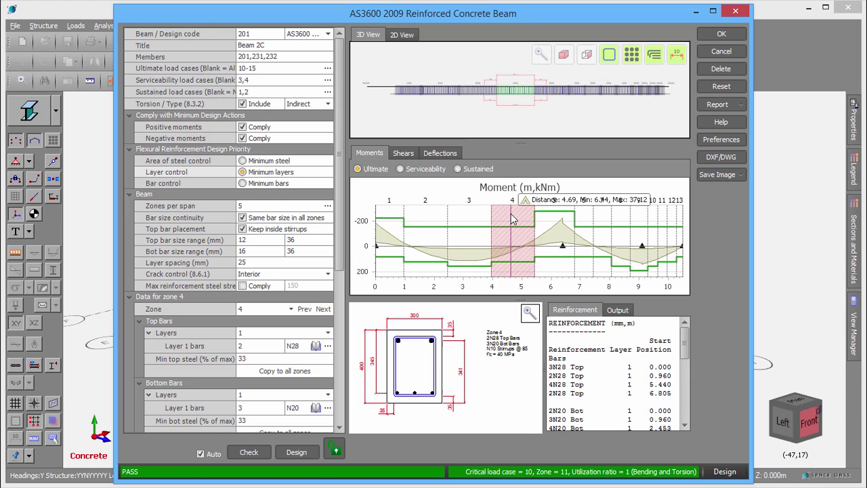
{"action": "left_click", "coordinate": [476, 215]}
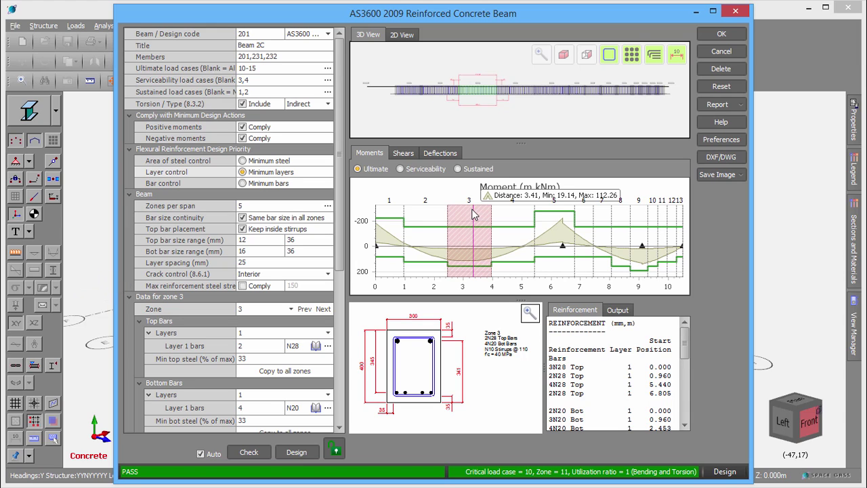
{"action": "left_click_drag", "start_coordinate": [339, 150], "coordinate": [338, 332]}
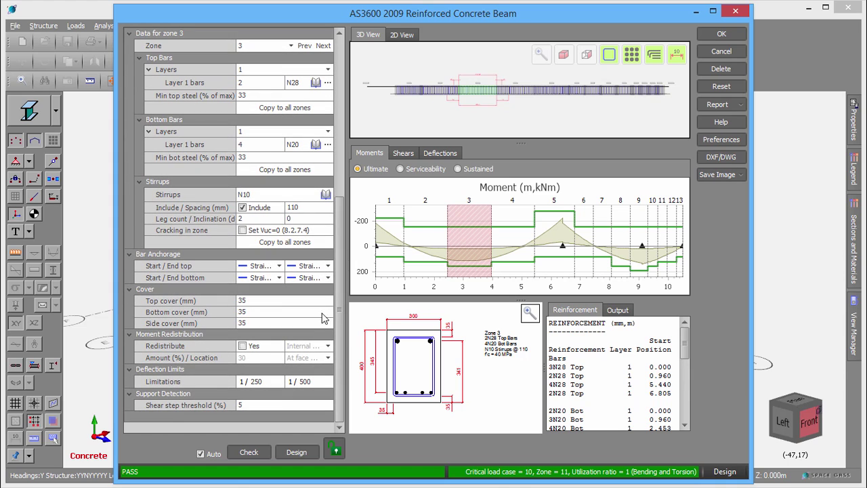
- Give the top bars a 90 Cog anchorage at the start and inspect the hooked end in 3D
{"action": "left_click", "coordinate": [280, 266]}
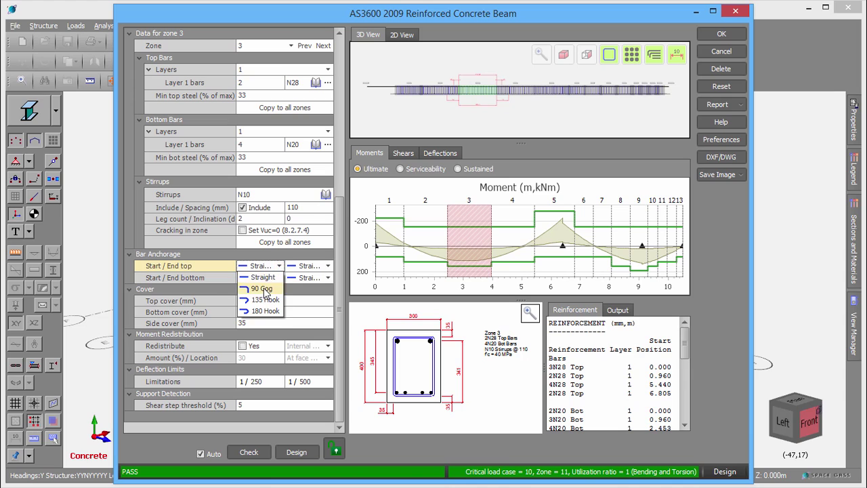
{"action": "left_click", "coordinate": [264, 289]}
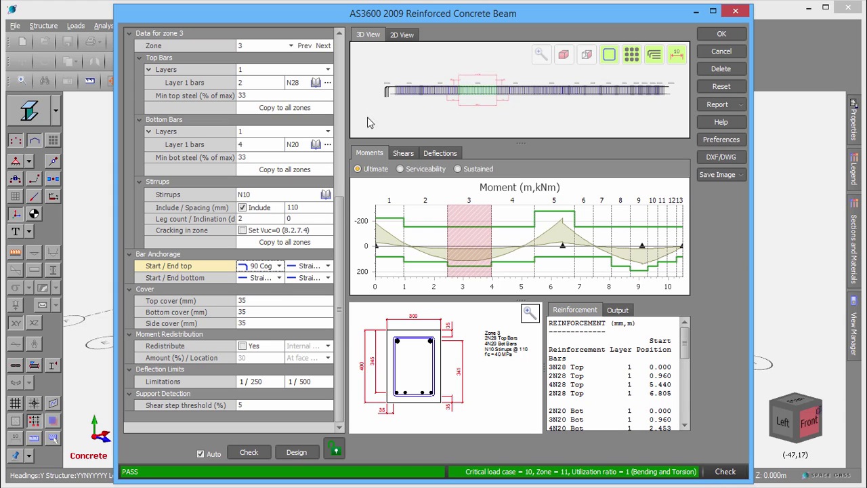
{"action": "left_click", "coordinate": [387, 93]}
{"action": "scroll", "coordinate": [388, 92], "scroll_direction": "up", "scroll_amount": 5}
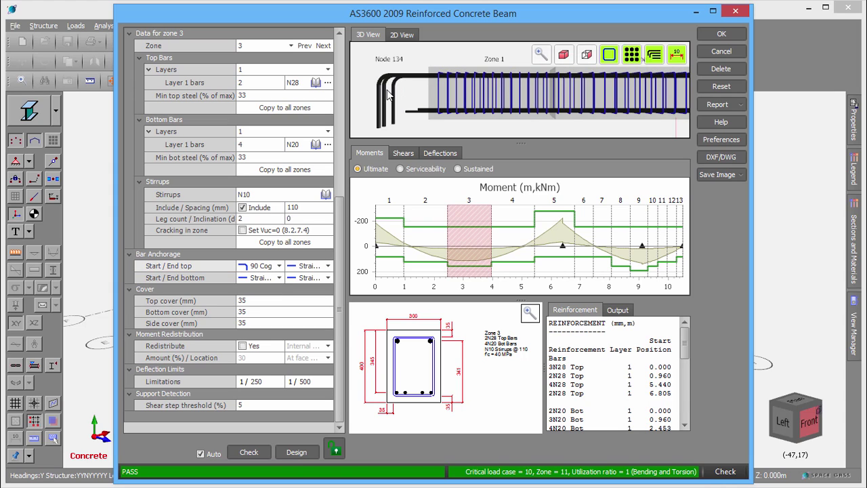
{"action": "left_click_drag", "start_coordinate": [407, 91], "coordinate": [519, 113]}
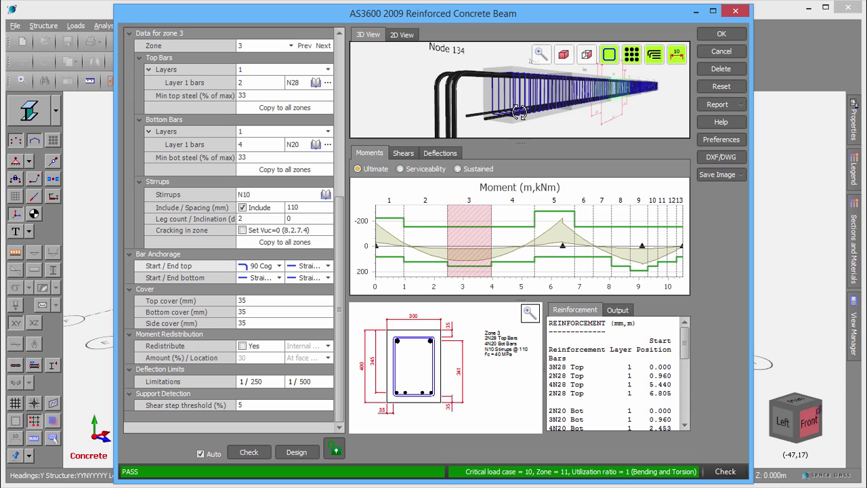
{"action": "left_click", "coordinate": [654, 57]}
{"action": "left_click", "coordinate": [654, 57]}
{"action": "left_click", "coordinate": [609, 60]}
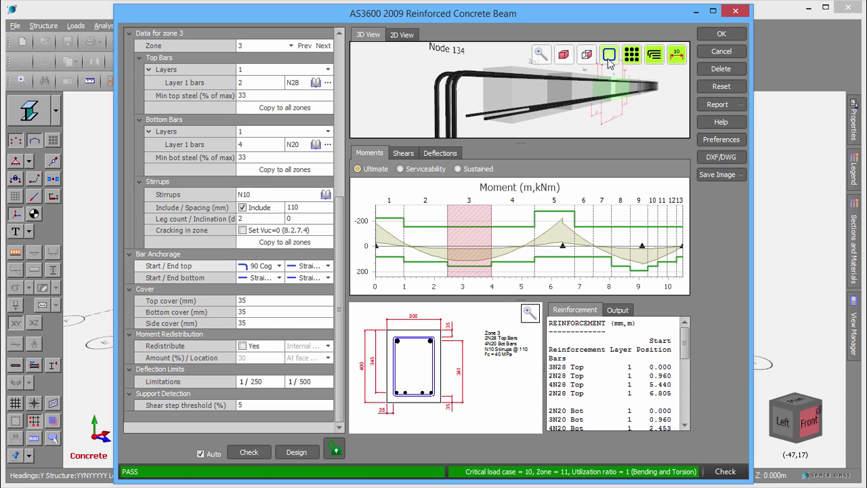
{"action": "left_click", "coordinate": [609, 59]}
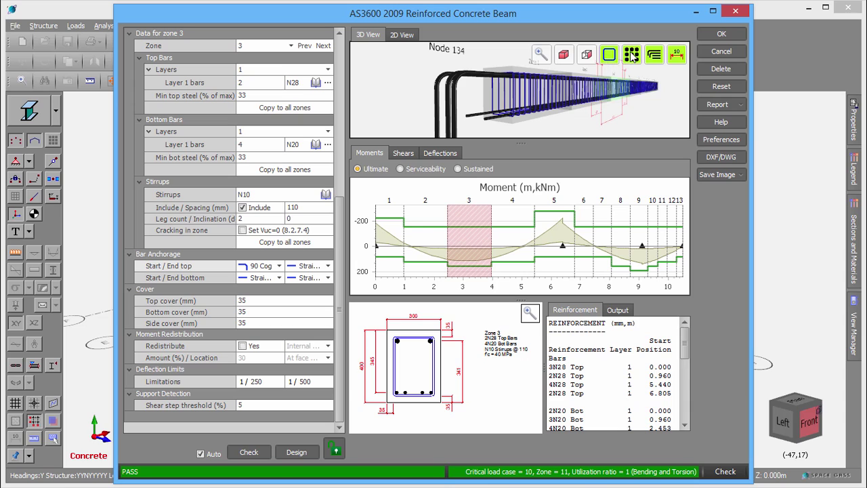
{"action": "left_click", "coordinate": [632, 56]}
{"action": "left_click", "coordinate": [631, 56]}
{"action": "left_click", "coordinate": [677, 56]}
{"action": "left_click", "coordinate": [677, 56]}
{"action": "left_click", "coordinate": [242, 347]}
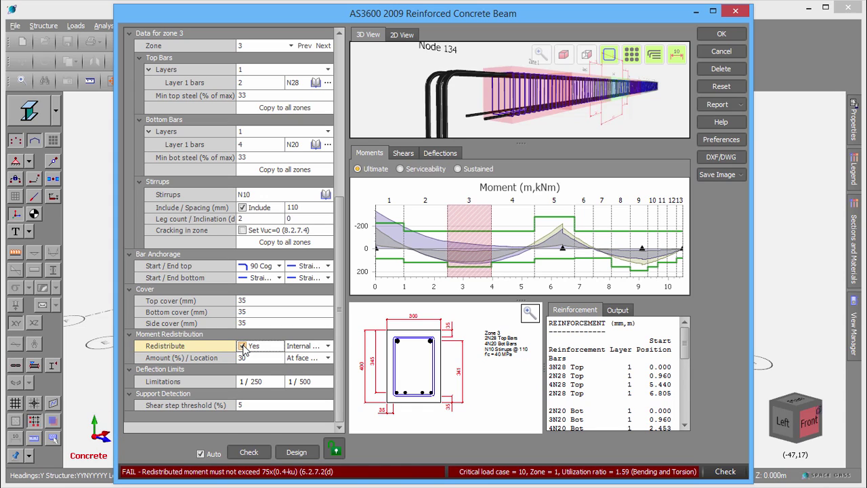
{"action": "left_click", "coordinate": [242, 347]}
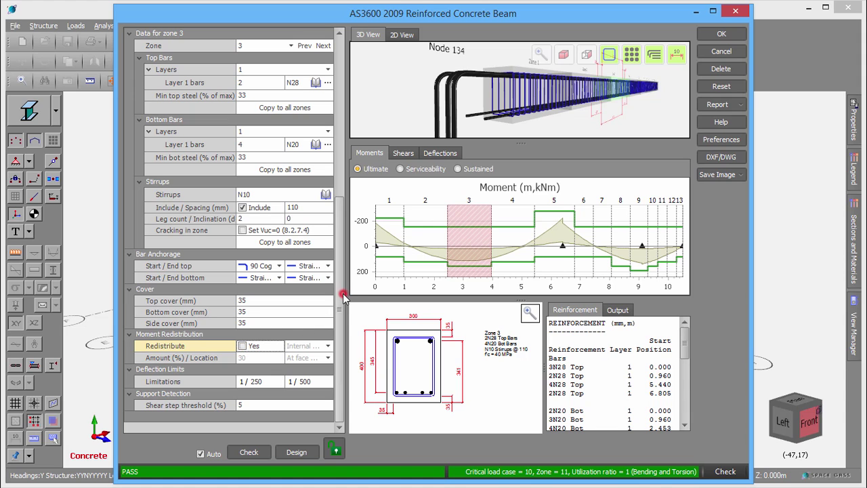
- Change bottom layer 1 reinforcement to 3 N24 bars and copy it to all zones
{"action": "left_click_drag", "start_coordinate": [341, 291], "coordinate": [350, 246]}
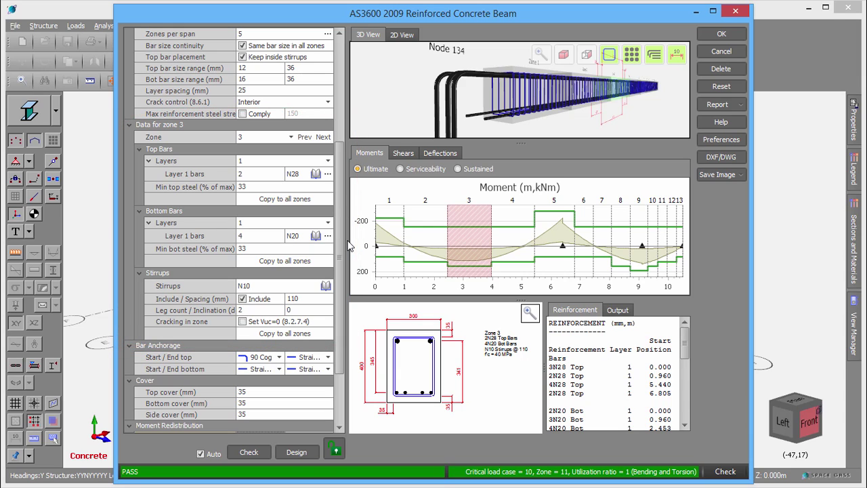
{"action": "left_click", "coordinate": [253, 237]}
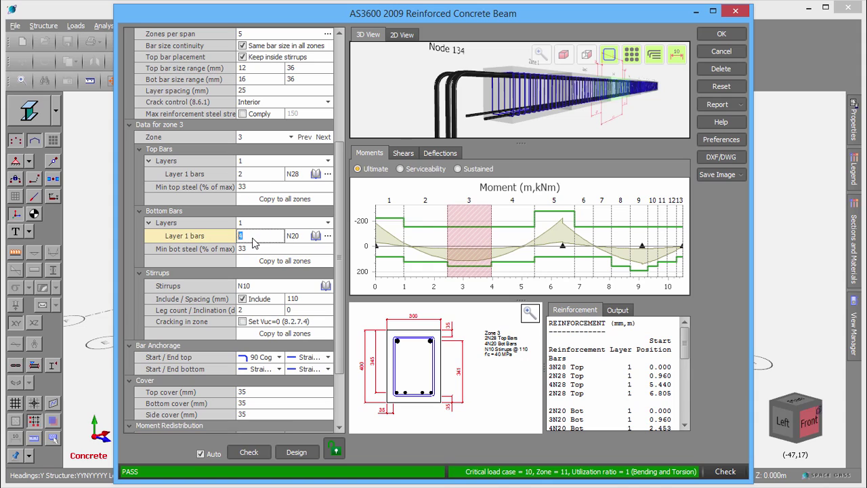
{"action": "type", "text": "3"}
{"action": "left_click", "coordinate": [315, 237]}
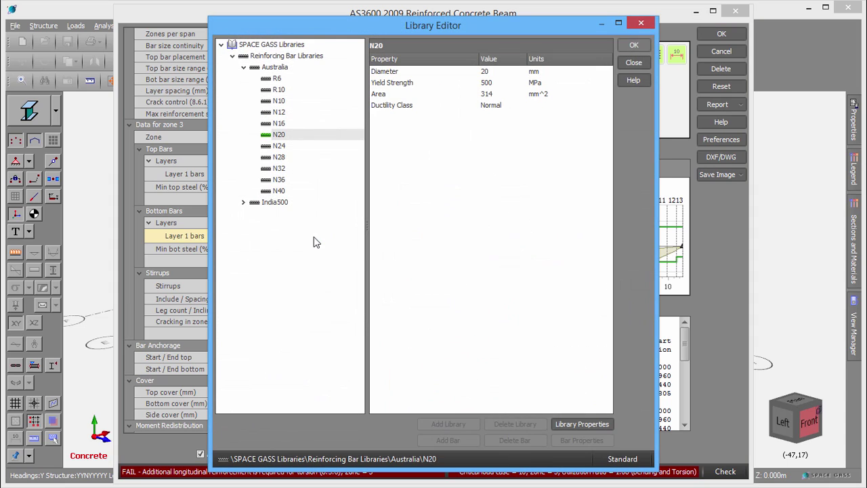
{"action": "double_click", "coordinate": [273, 145]}
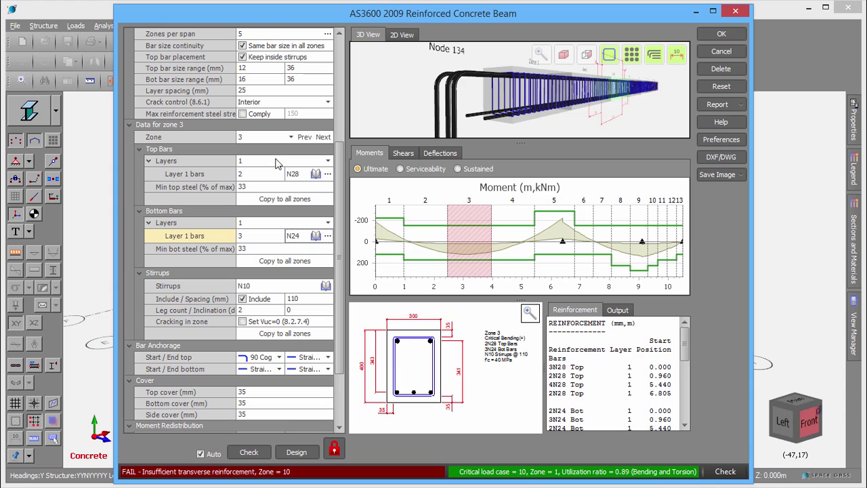
{"action": "left_click", "coordinate": [287, 260]}
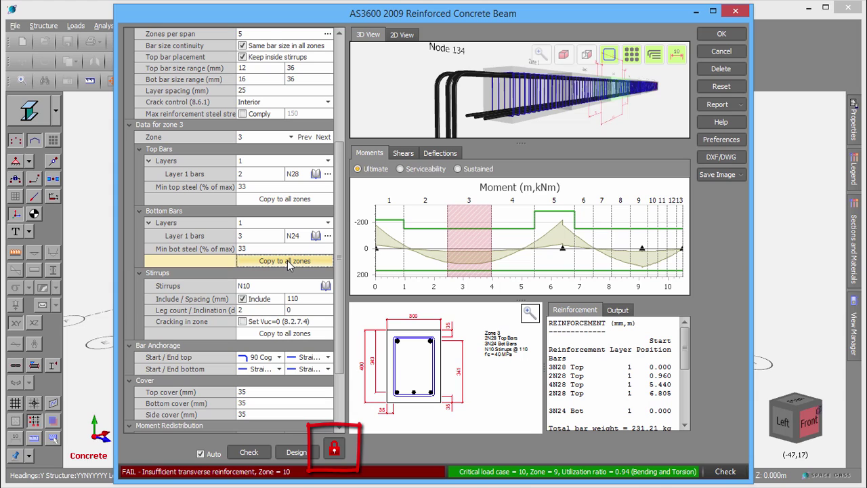
- Unlock Beam 2C and rerun the design, restoring 4N20 bottom bars and a pass
{"action": "left_click", "coordinate": [297, 450]}
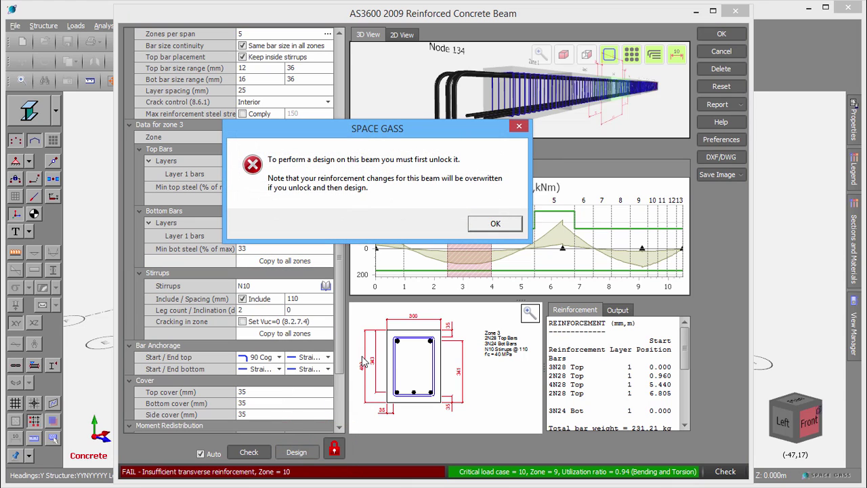
{"action": "left_click", "coordinate": [484, 230]}
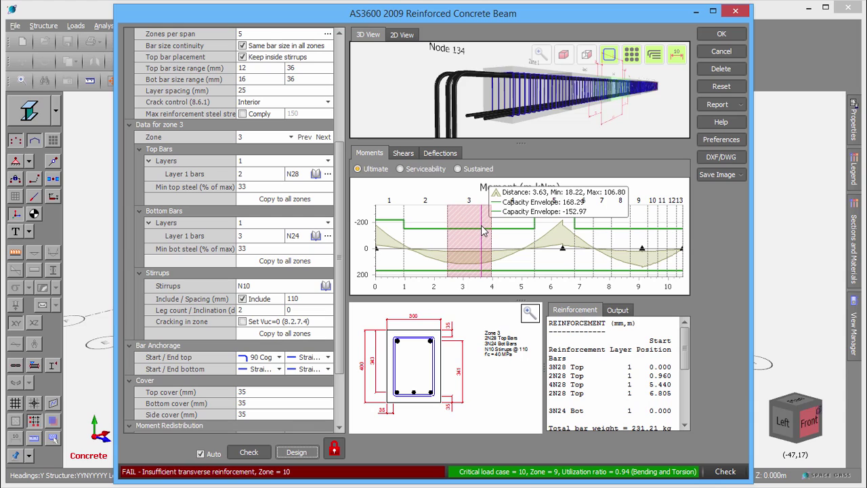
{"action": "left_click", "coordinate": [334, 447]}
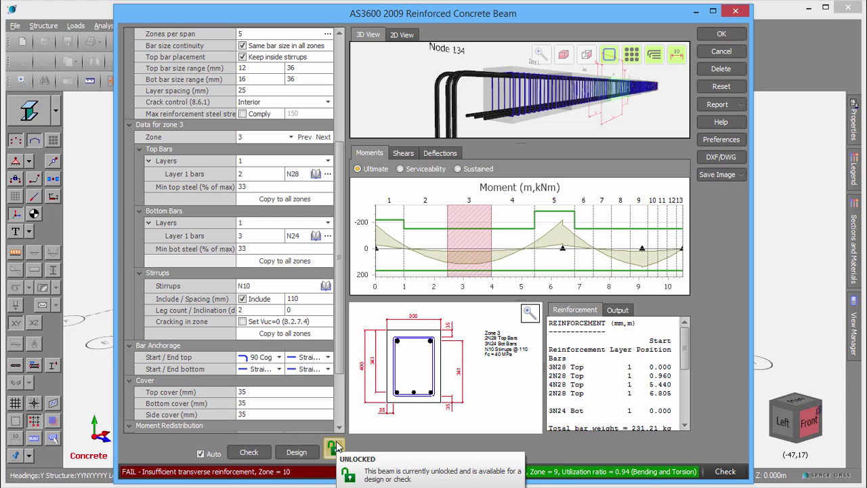
{"action": "left_click", "coordinate": [297, 452]}
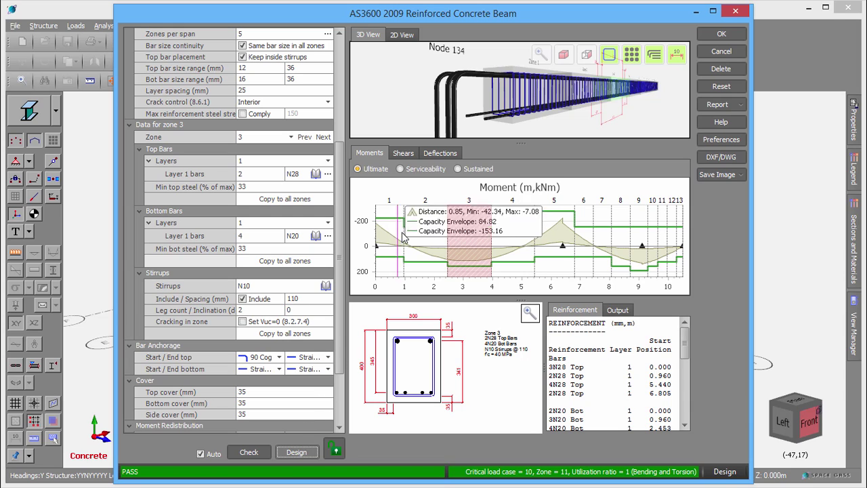
- Plot Beam 2C's deflections for serviceability case 3 and sustained case 1, after trying cases 4 and 2
{"action": "left_click", "coordinate": [446, 155]}
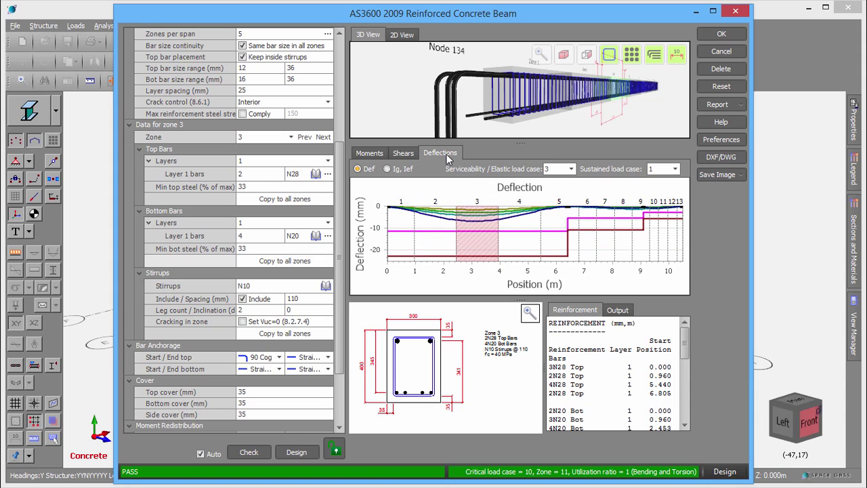
{"action": "left_click", "coordinate": [570, 169]}
{"action": "left_click", "coordinate": [562, 189]}
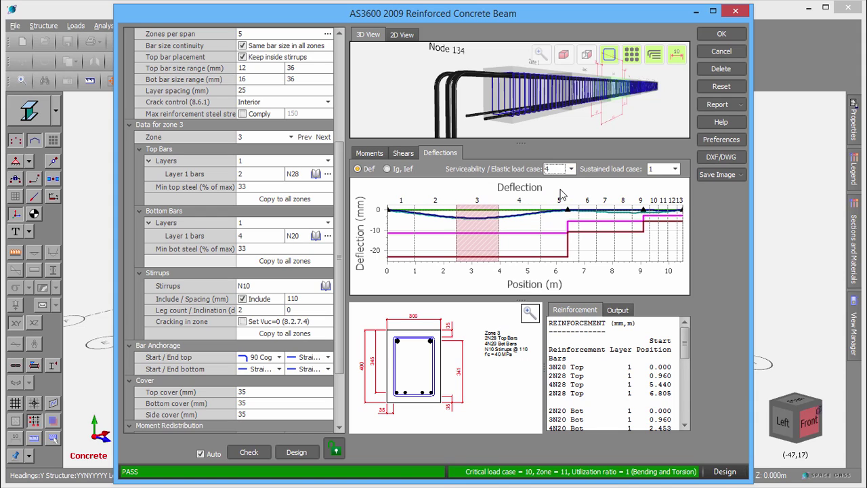
{"action": "left_click", "coordinate": [571, 170]}
{"action": "left_click", "coordinate": [567, 179]}
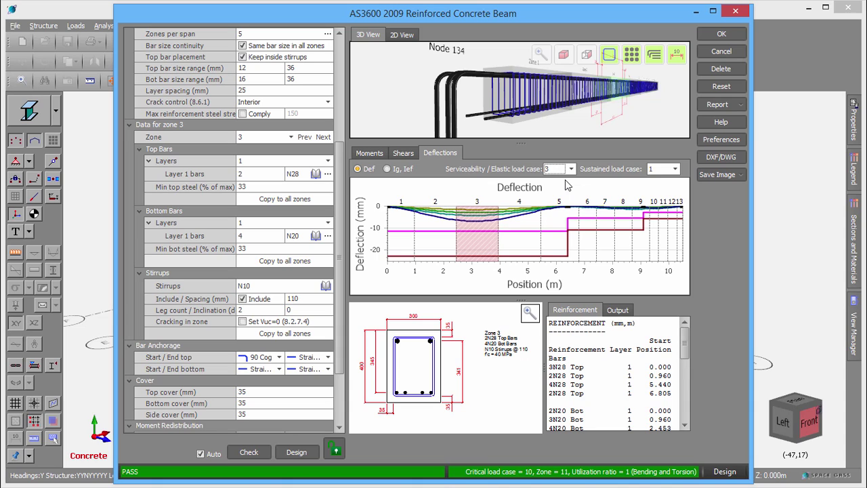
{"action": "left_click", "coordinate": [675, 169]}
{"action": "left_click", "coordinate": [661, 190]}
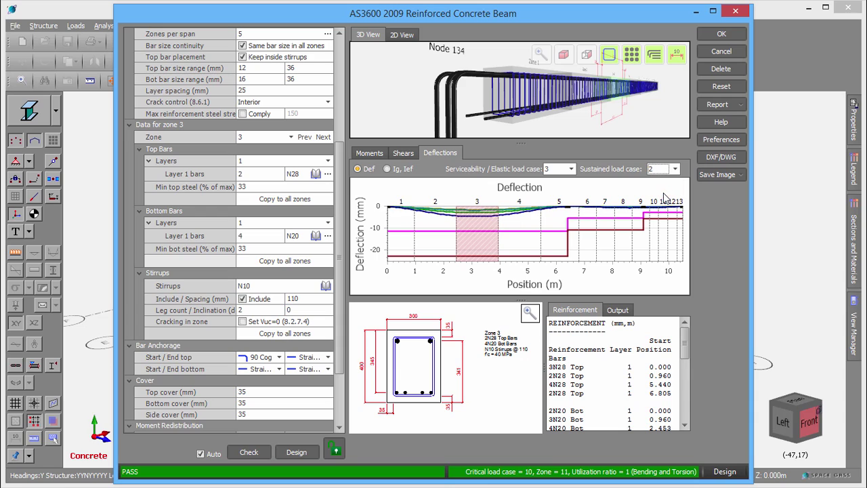
{"action": "left_click", "coordinate": [675, 169]}
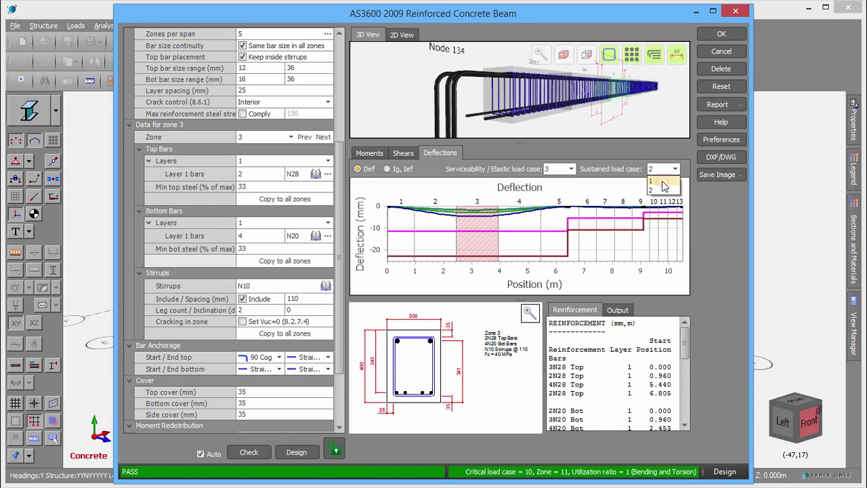
{"action": "left_click", "coordinate": [663, 181]}
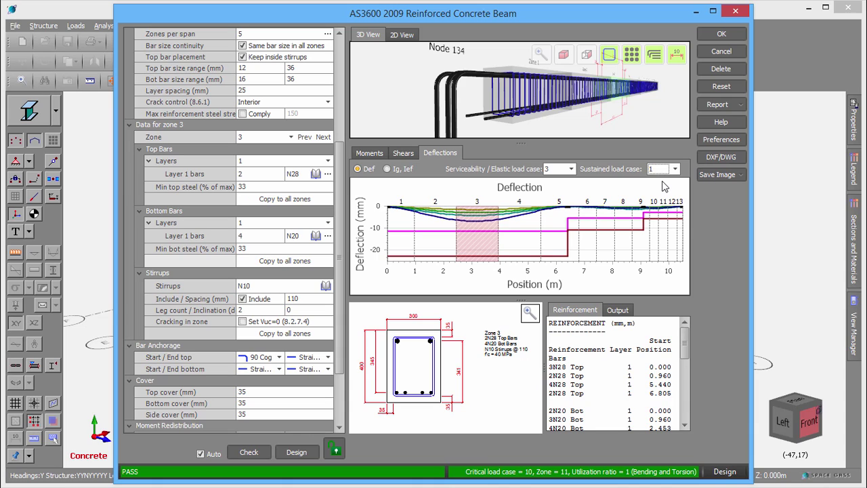
{"action": "left_click", "coordinate": [617, 310]}
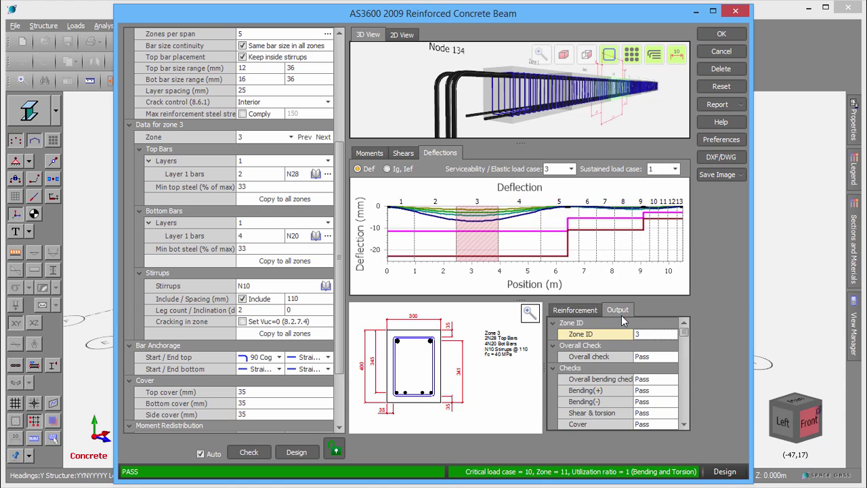
{"action": "left_click_drag", "start_coordinate": [680, 335], "coordinate": [688, 385]}
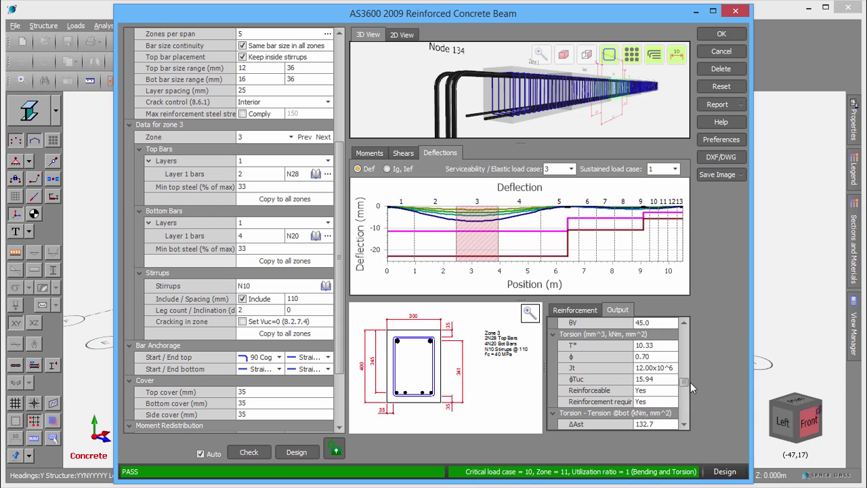
{"action": "left_click", "coordinate": [729, 104]}
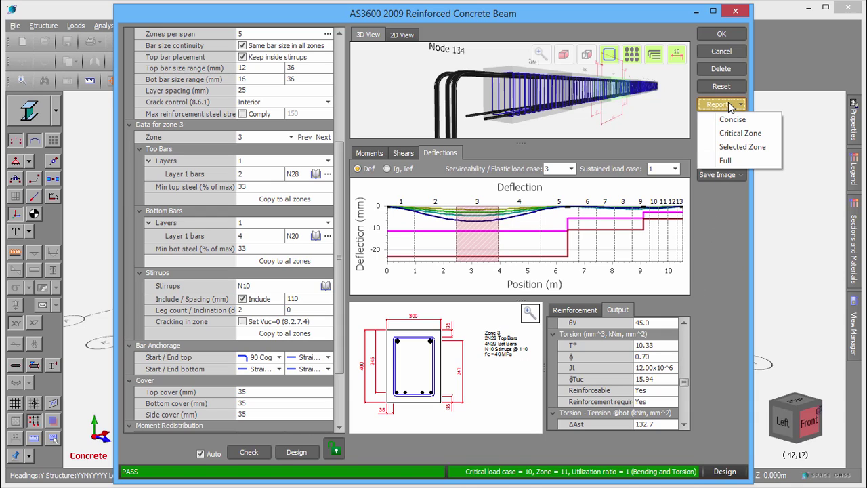
{"action": "left_click", "coordinate": [731, 120]}
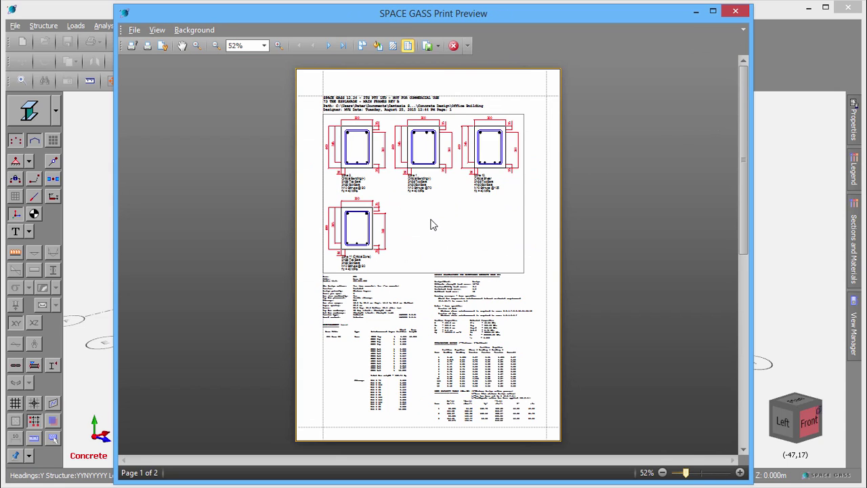
{"action": "scroll", "coordinate": [432, 223], "scroll_direction": "up", "scroll_amount": 2}
{"action": "scroll", "coordinate": [431, 224], "scroll_direction": "up", "scroll_amount": 1}
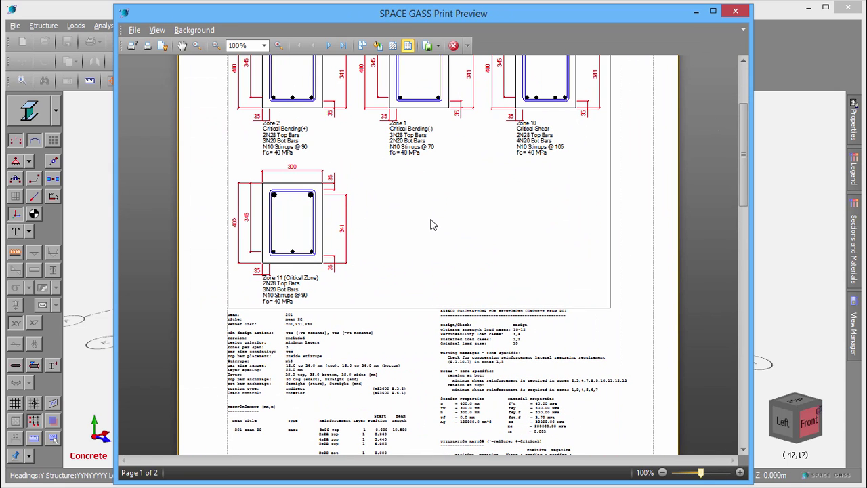
{"action": "left_click_drag", "start_coordinate": [742, 133], "coordinate": [754, 269]}
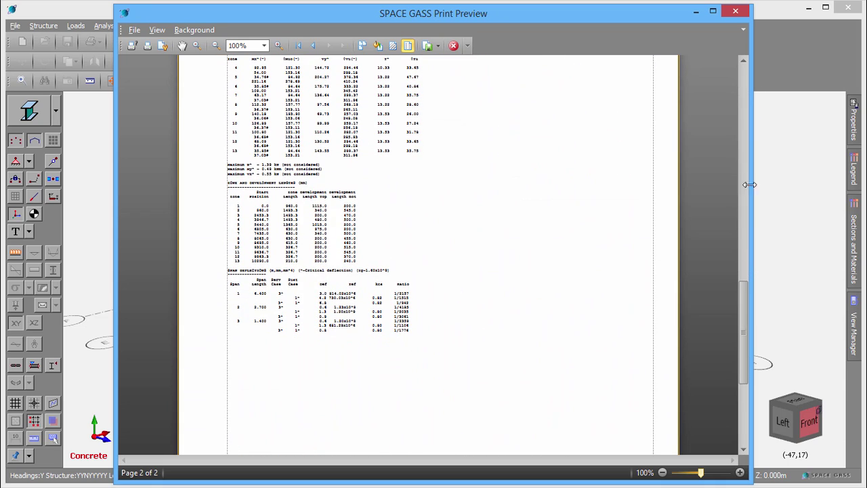
{"action": "left_click", "coordinate": [737, 13]}
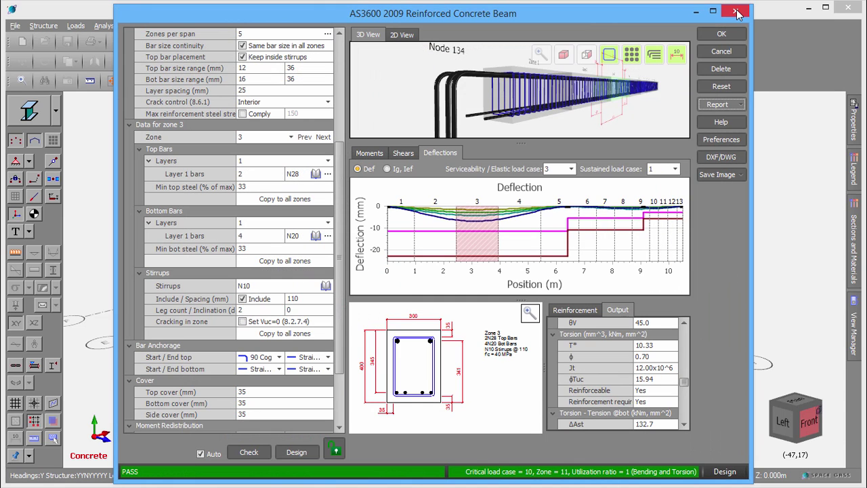
- Open Concrete Preferences and cancel without changes, returning to the AS3600 beam form
{"action": "left_click", "coordinate": [714, 140]}
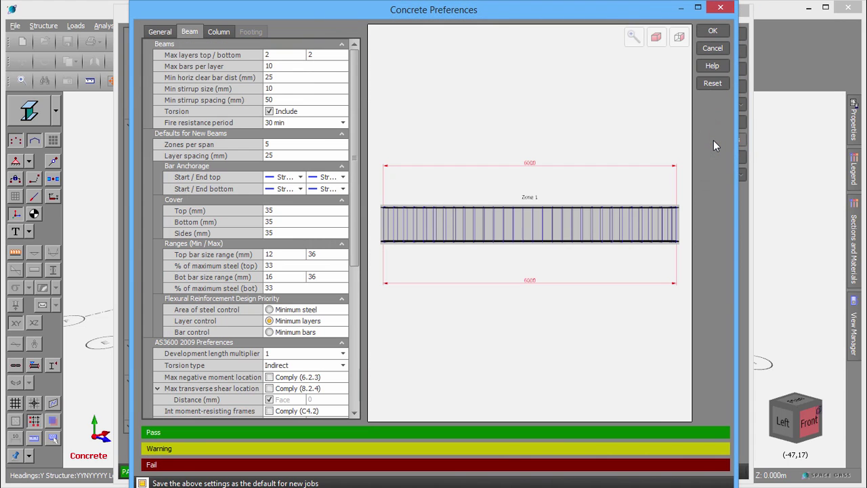
{"action": "left_click", "coordinate": [714, 50]}
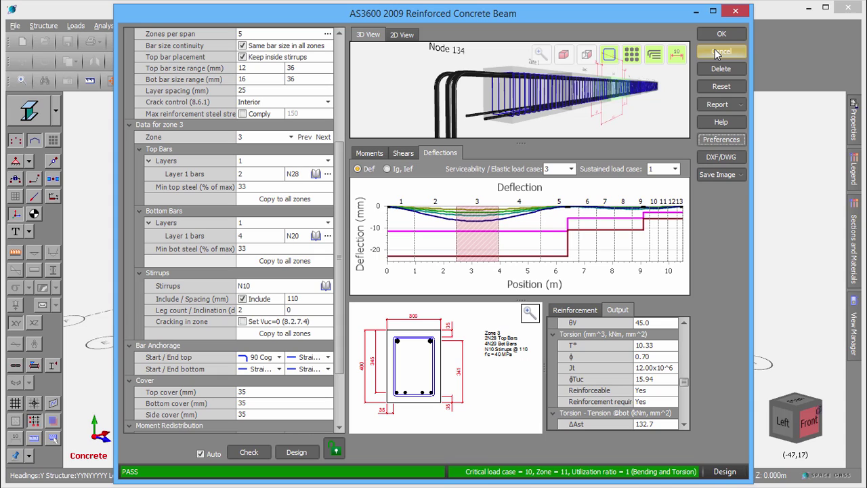
- Accept Beam 2C's design and open Reinforced Concrete Management from the concrete design tools list
{"action": "left_click", "coordinate": [722, 31]}
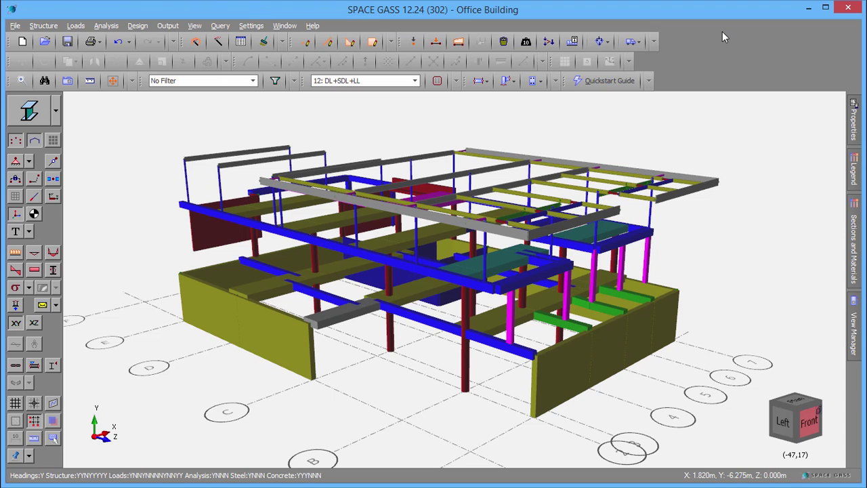
{"action": "left_click", "coordinate": [536, 89]}
{"action": "left_click", "coordinate": [560, 140]}
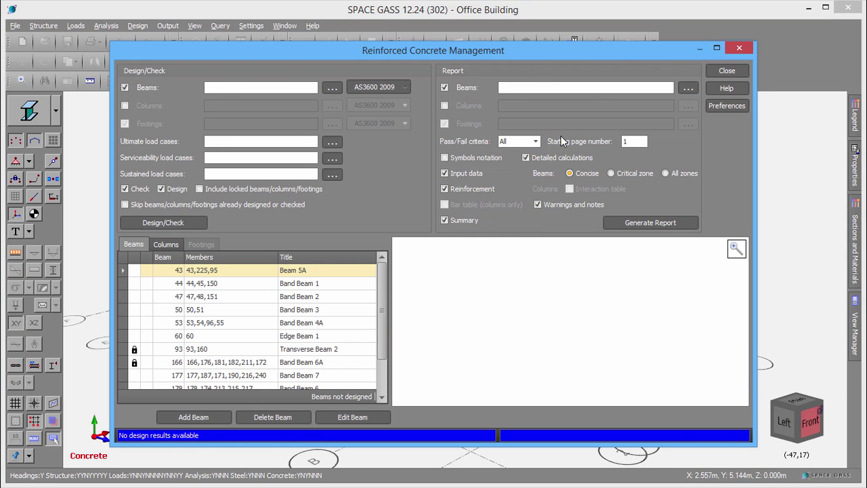
{"action": "left_click", "coordinate": [165, 246]}
{"action": "left_click", "coordinate": [136, 245]}
{"action": "left_click", "coordinate": [195, 298]}
{"action": "double_click", "coordinate": [194, 299]}
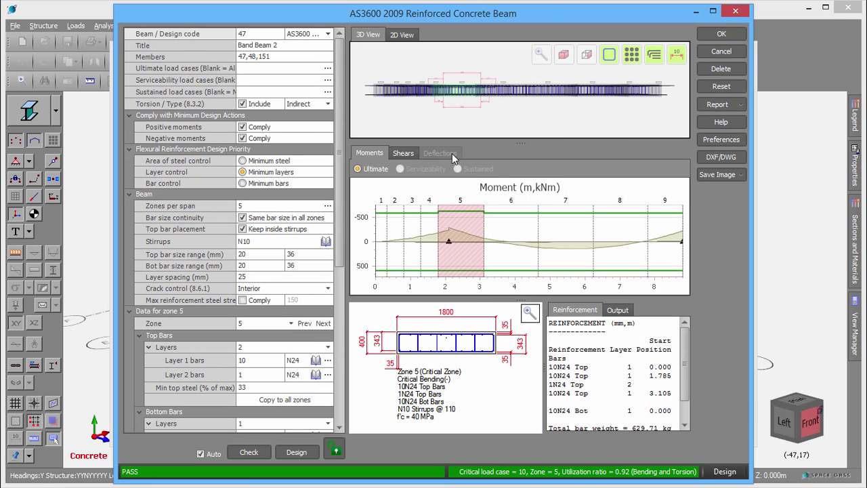
{"action": "left_click", "coordinate": [716, 56]}
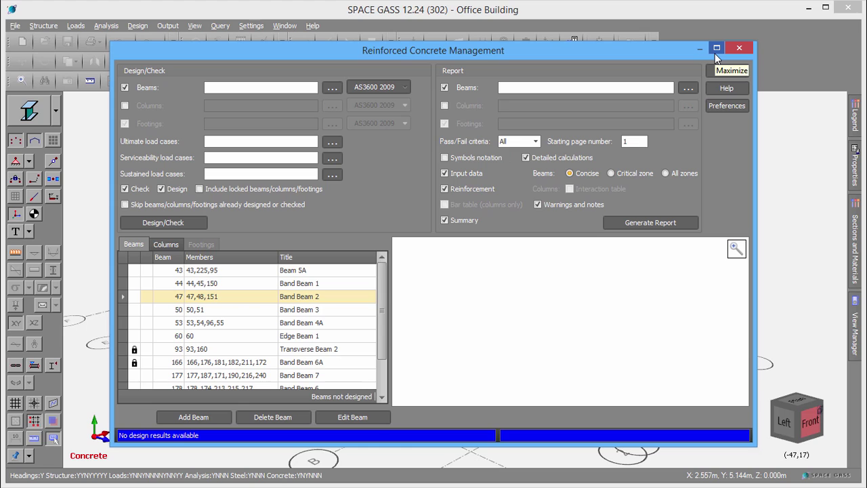
- Run Design/Check on all beams to AS3600 2009 and acknowledge the member-failure message
{"action": "left_click", "coordinate": [174, 224]}
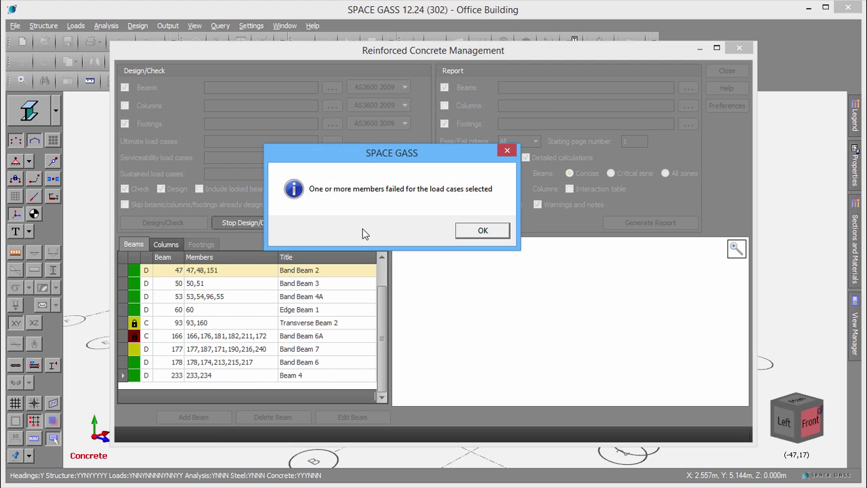
{"action": "left_click", "coordinate": [468, 228]}
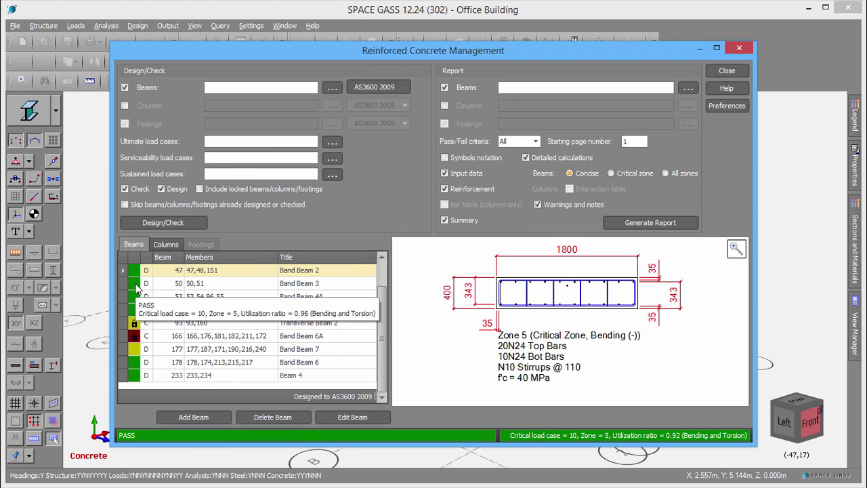
{"action": "mouse_move", "coordinate": [133, 303]}
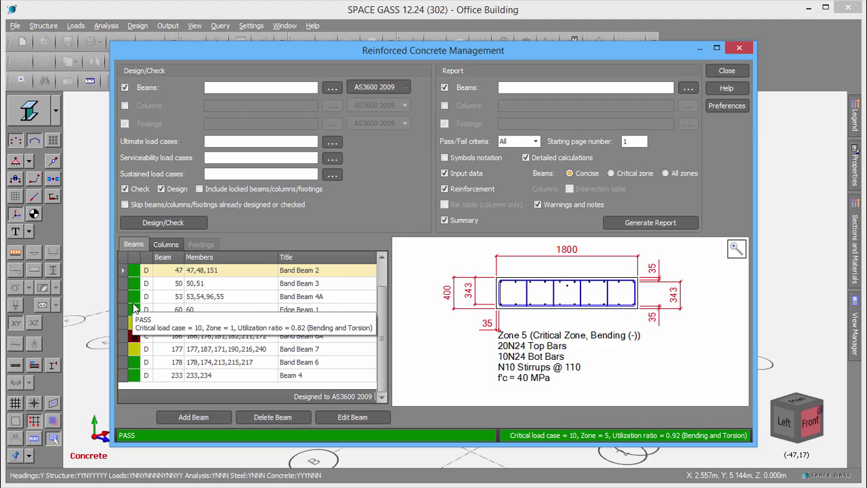
{"action": "mouse_move", "coordinate": [135, 329]}
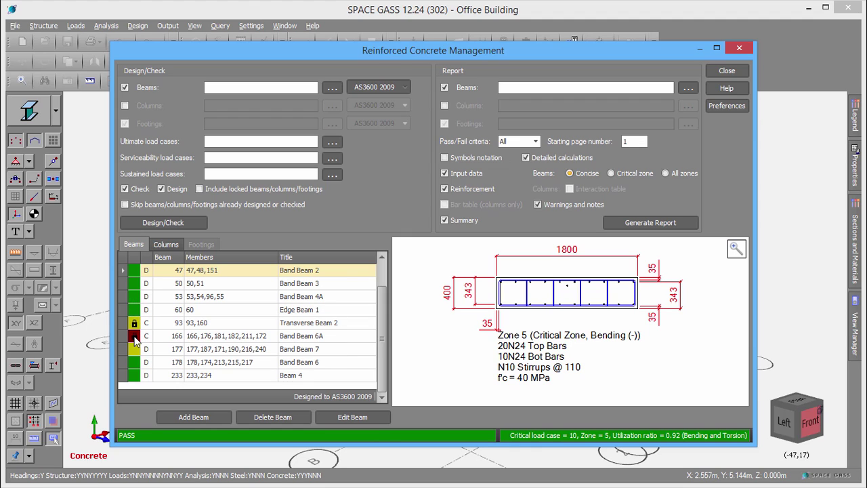
{"action": "mouse_move", "coordinate": [134, 352]}
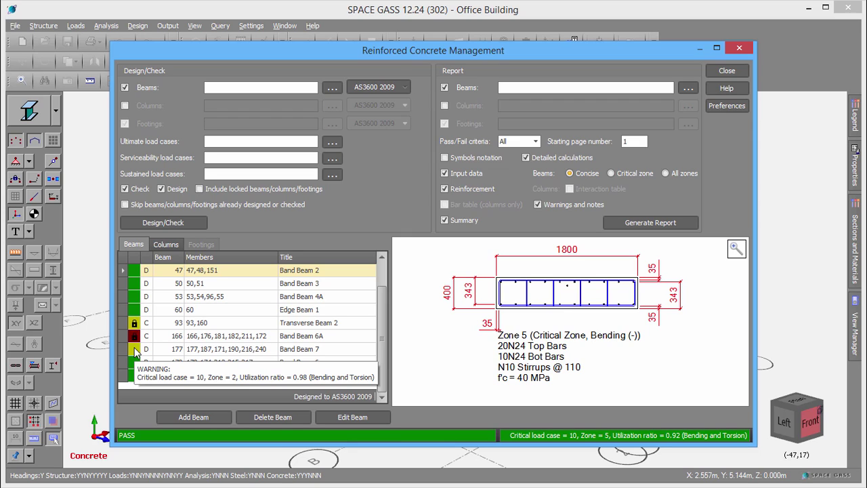
{"action": "left_click", "coordinate": [715, 106]}
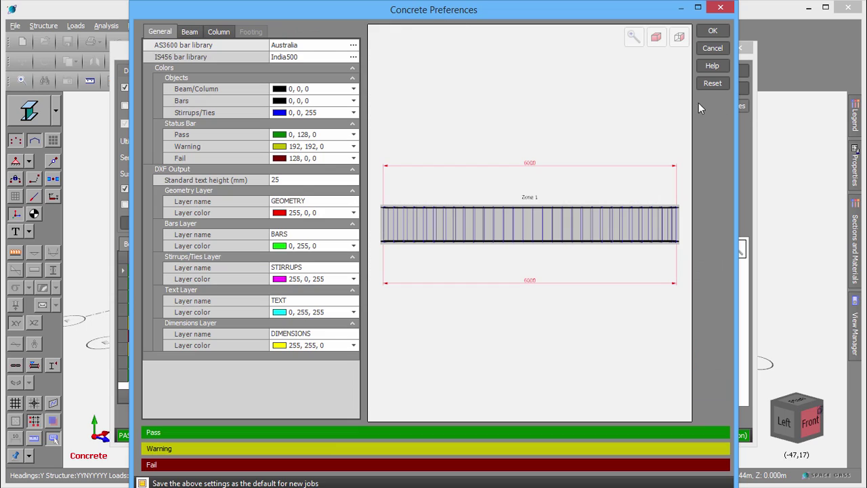
{"action": "left_click", "coordinate": [188, 31]}
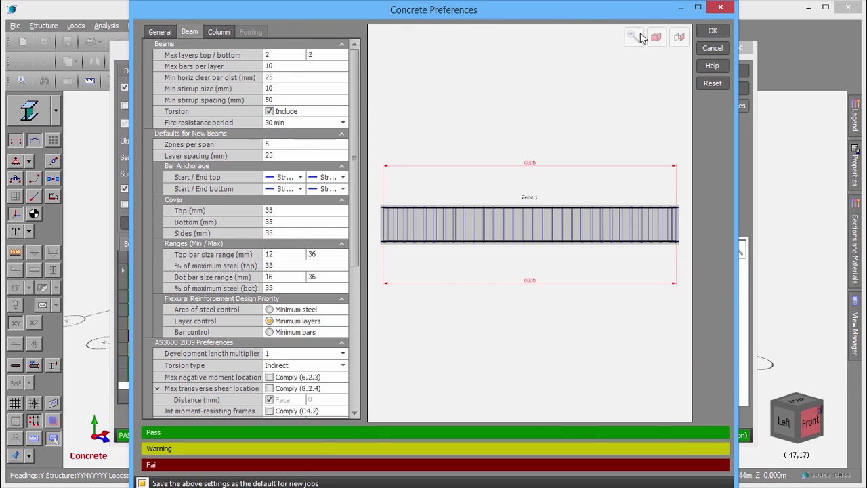
{"action": "left_click", "coordinate": [713, 49]}
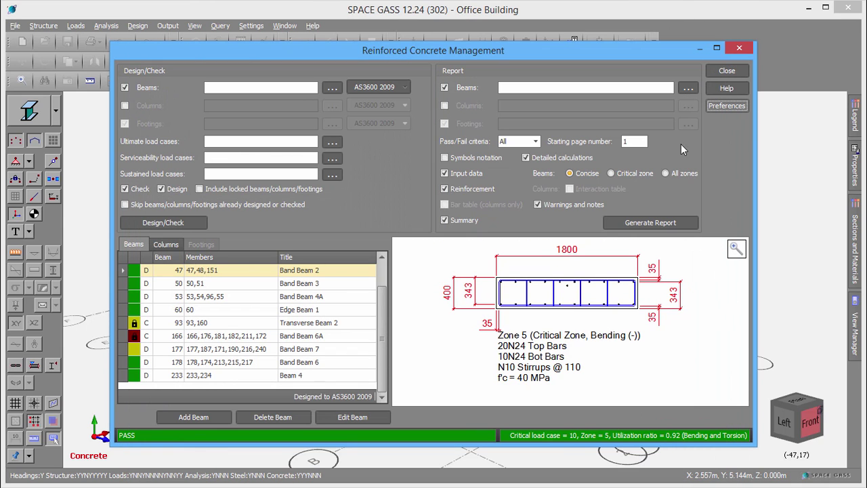
- Generate the beam design report and review reinforcement details for Beams 50 and 177
{"action": "left_click", "coordinate": [650, 221]}
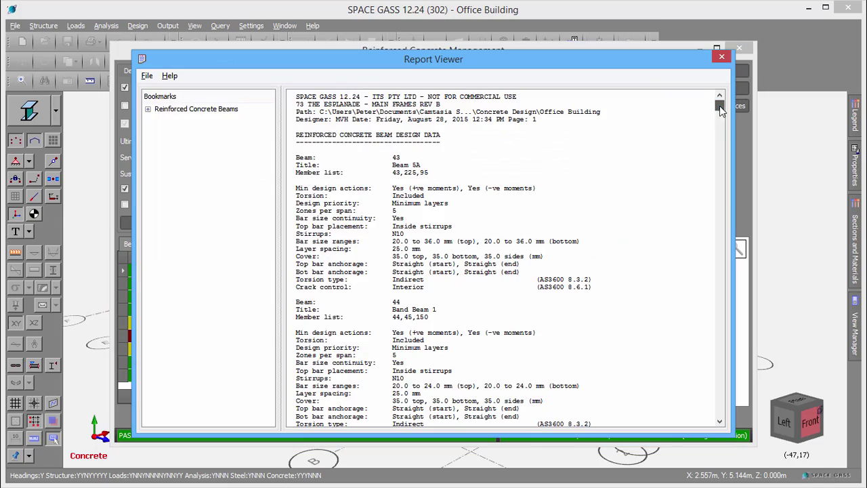
{"action": "left_click_drag", "start_coordinate": [720, 106], "coordinate": [718, 241]}
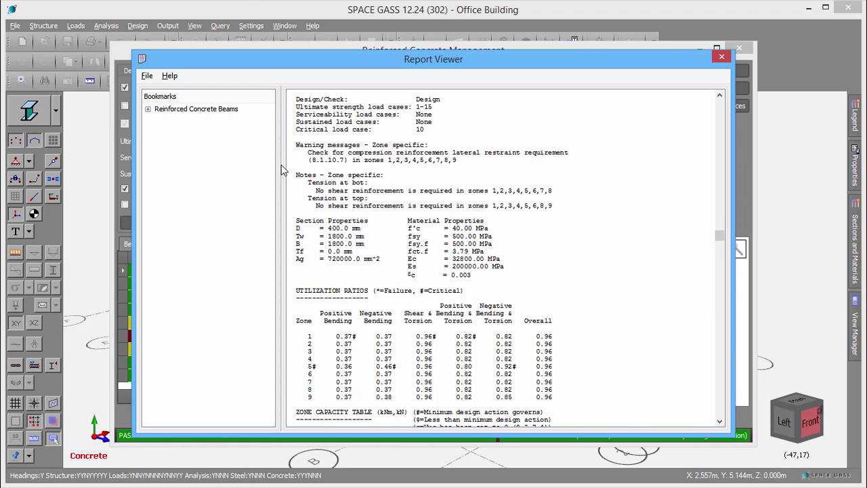
{"action": "left_click", "coordinate": [147, 109]}
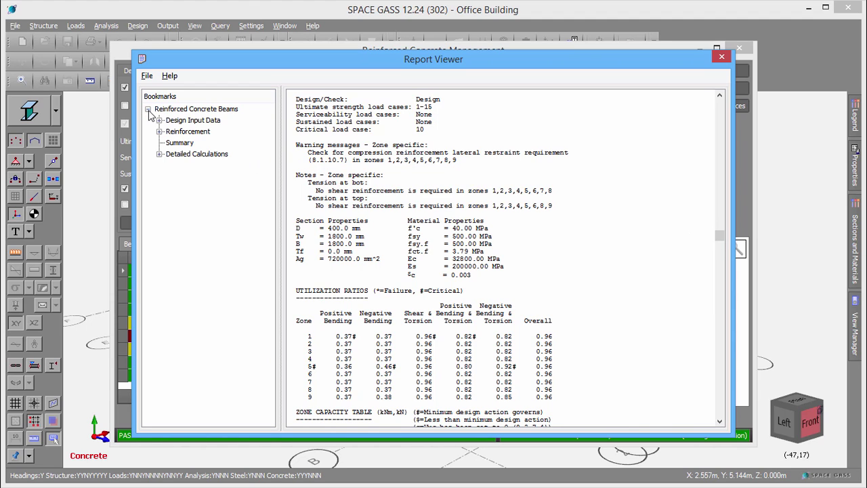
{"action": "left_click", "coordinate": [160, 132]}
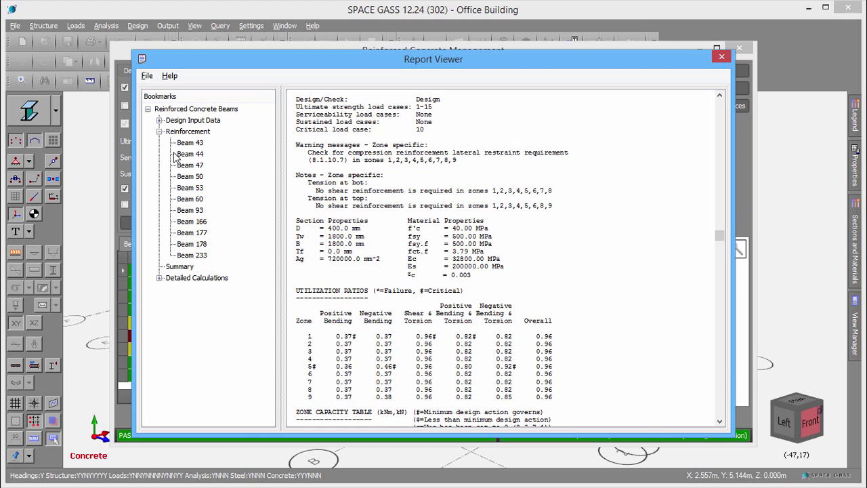
{"action": "left_click", "coordinate": [188, 178]}
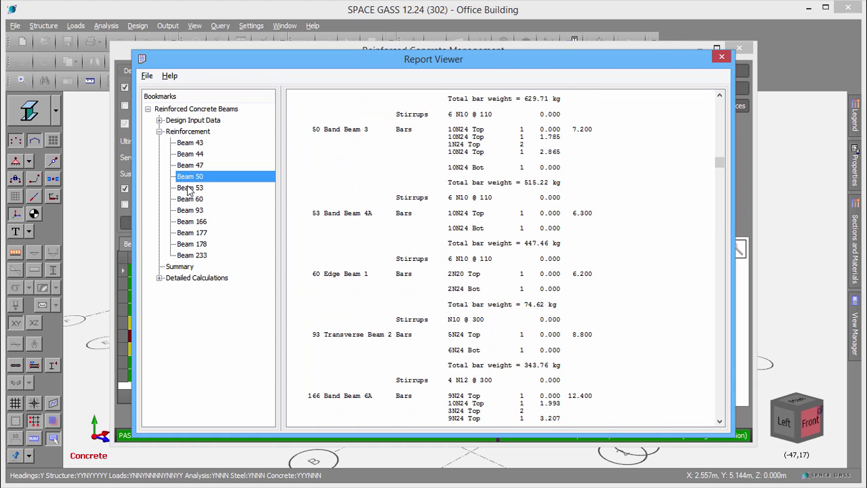
{"action": "left_click", "coordinate": [196, 234]}
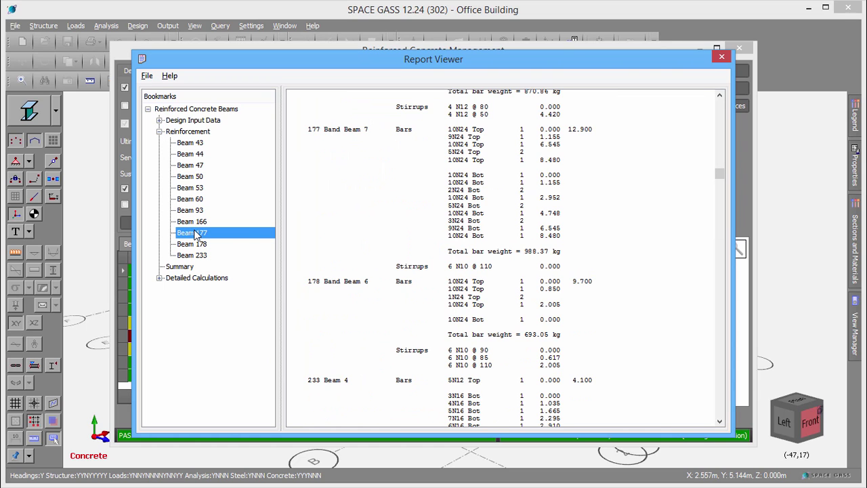
- Review the detailed calculations for Beams 50 and 166, then close the report
{"action": "left_click", "coordinate": [159, 278]}
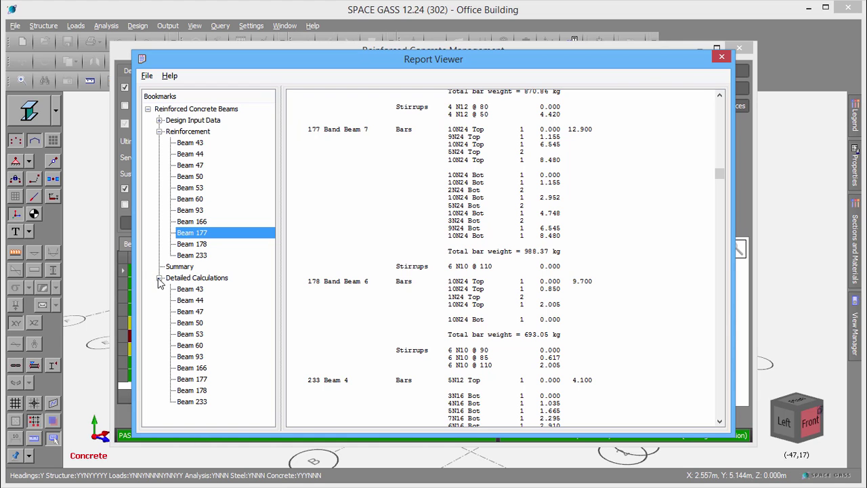
{"action": "left_click", "coordinate": [189, 322]}
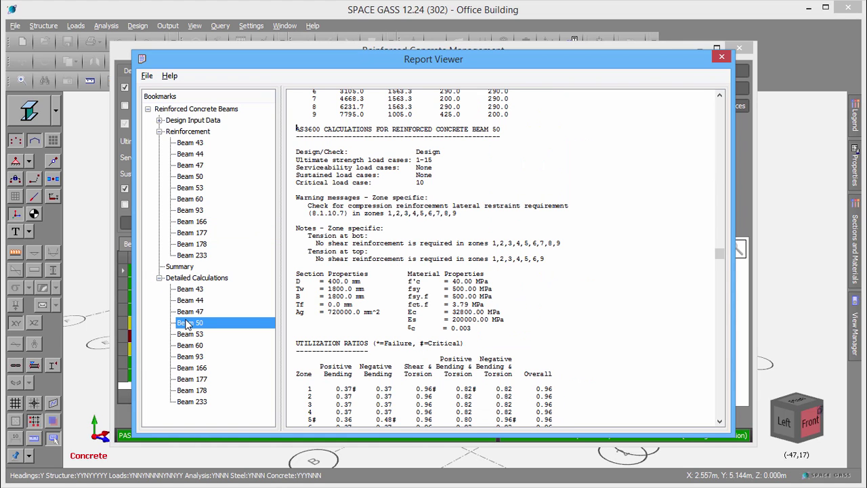
{"action": "left_click", "coordinate": [201, 370]}
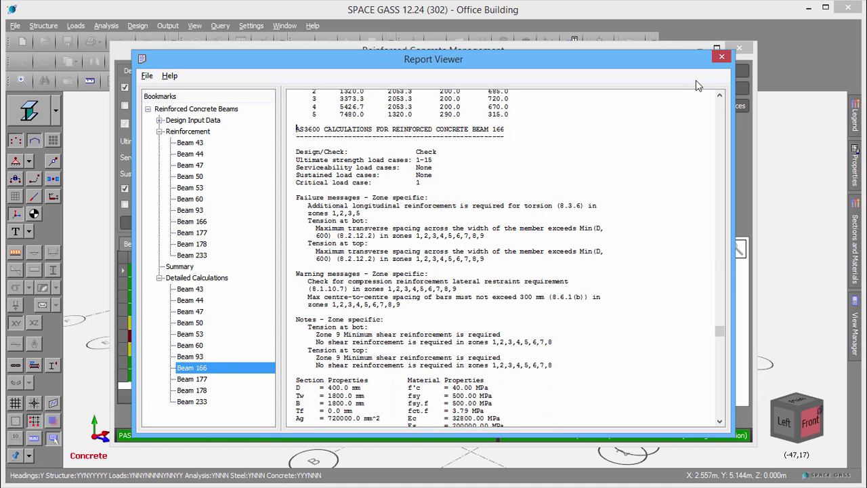
{"action": "left_click", "coordinate": [721, 58]}
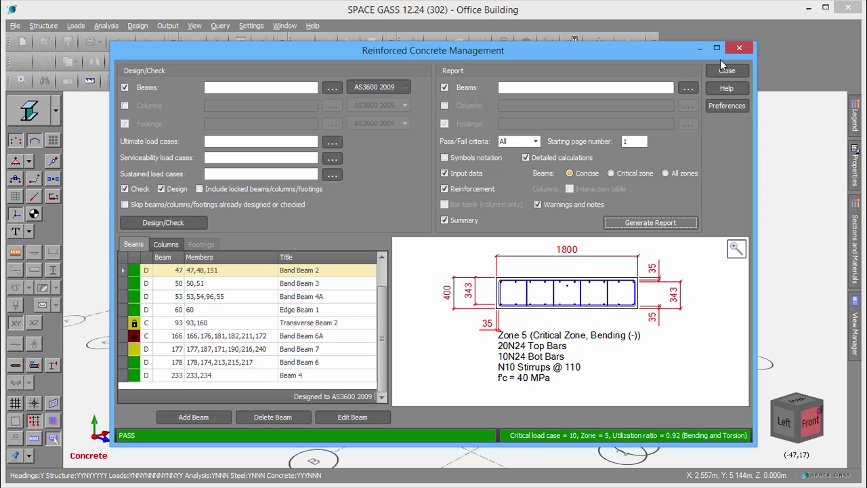
{"action": "left_click", "coordinate": [728, 71]}
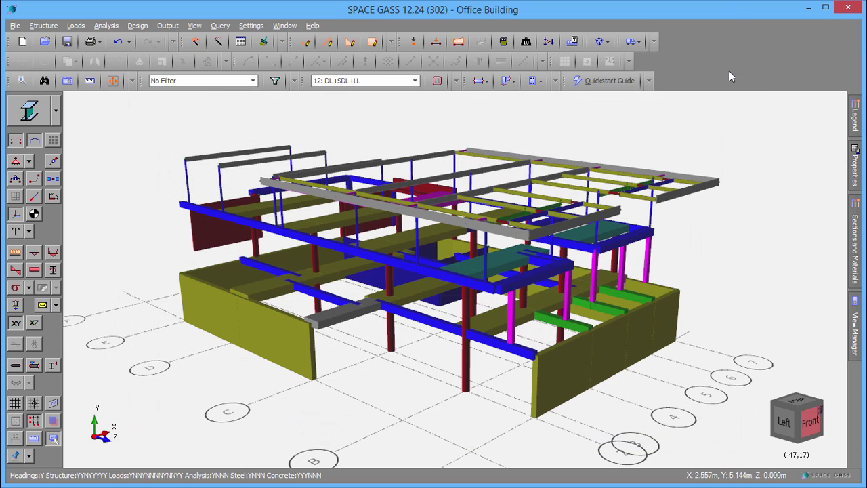